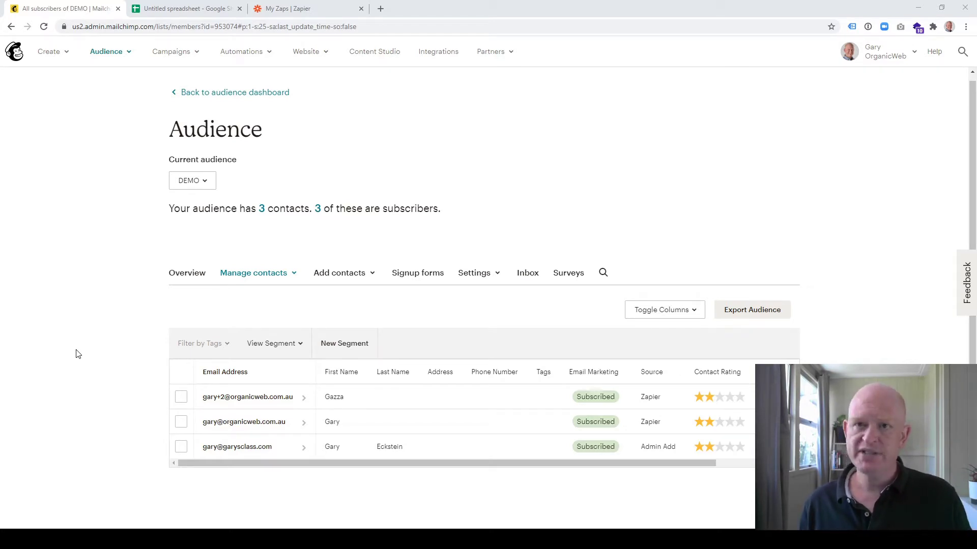
Rename the untitled Google spreadsheet to 'Subscribers'.
left_click(188, 11)
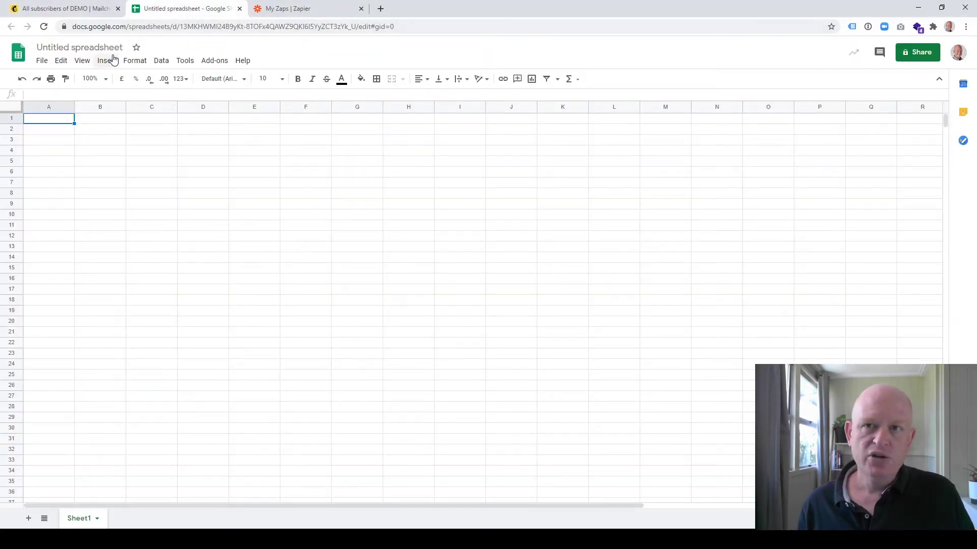
left_click(113, 48)
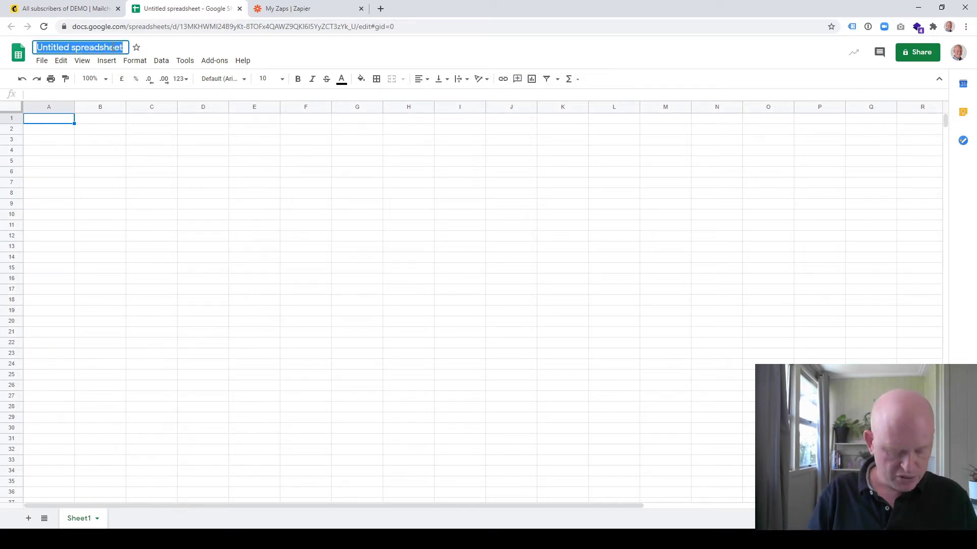
type("Subscri")
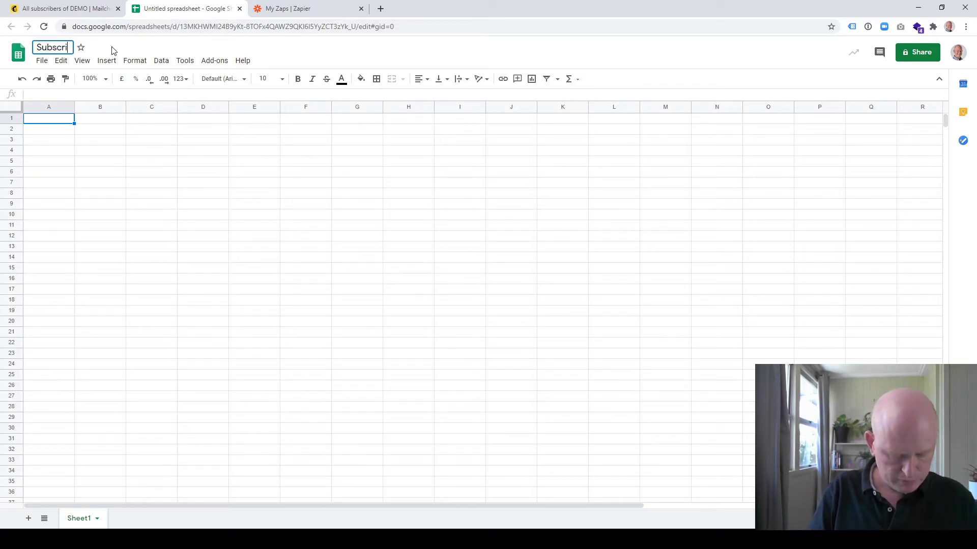
type("bers")
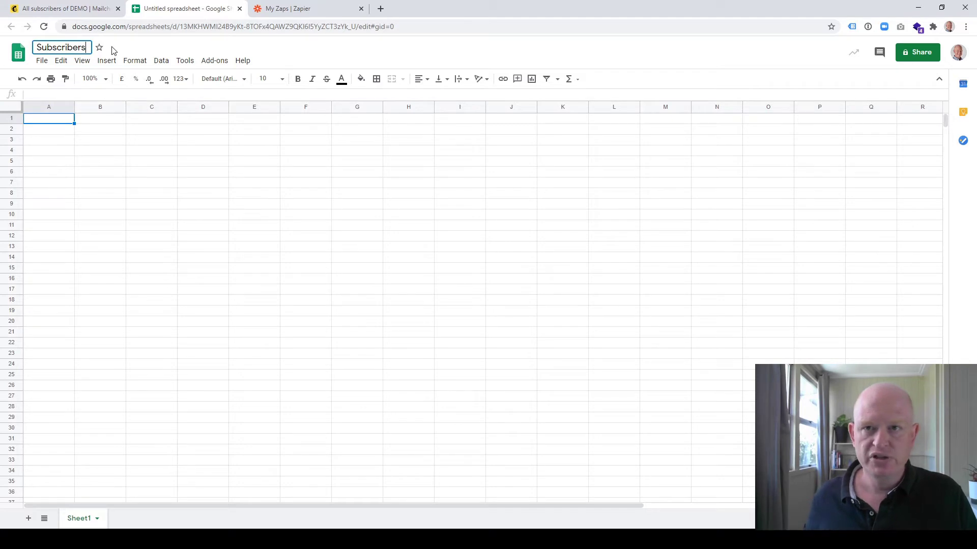
left_click(103, 184)
Type the headers Email, First and Last into cells A1, B1 and C1.
left_click(56, 122)
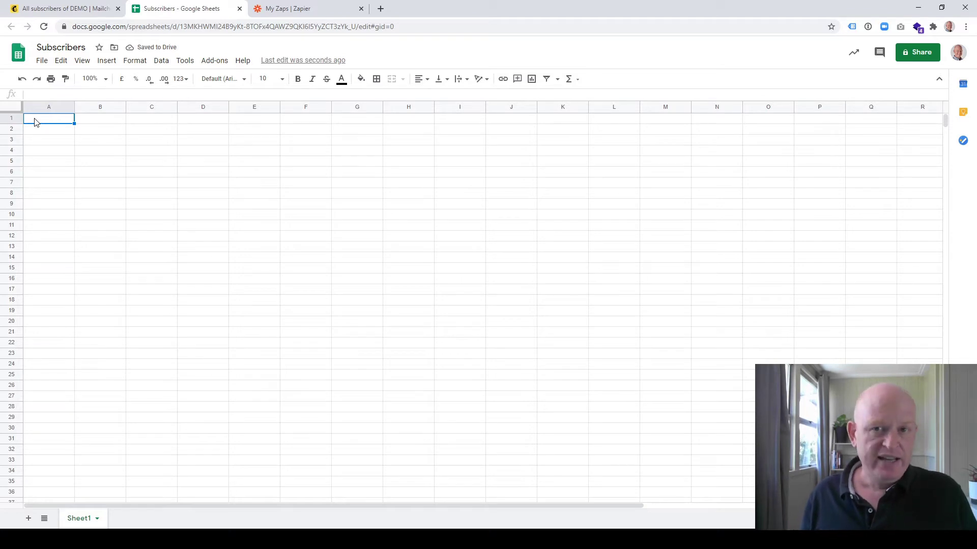
type("Email")
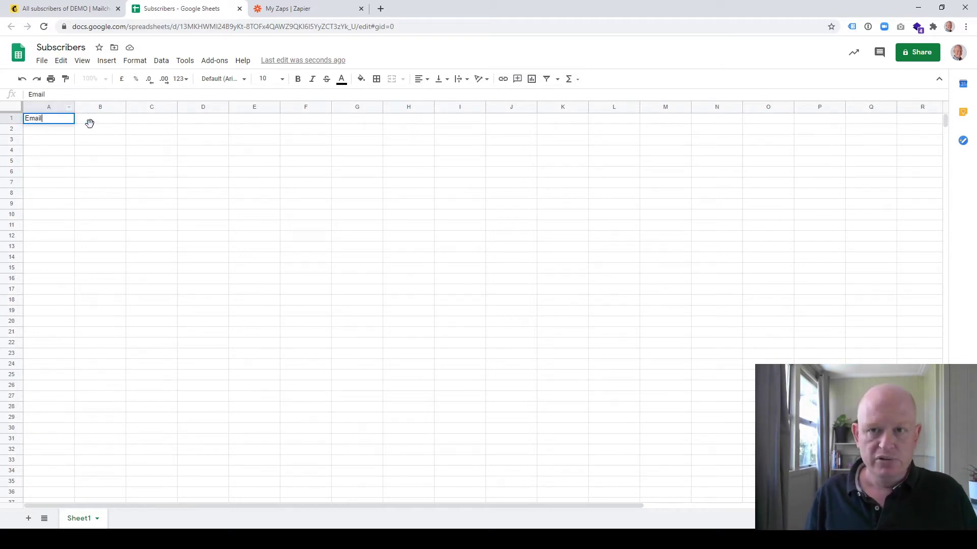
left_click(91, 121)
type("First")
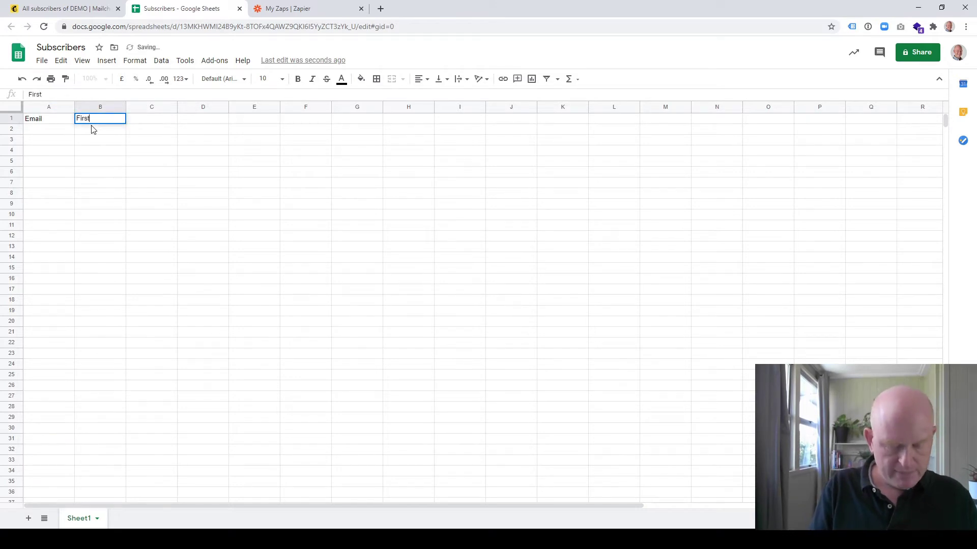
left_click(157, 125)
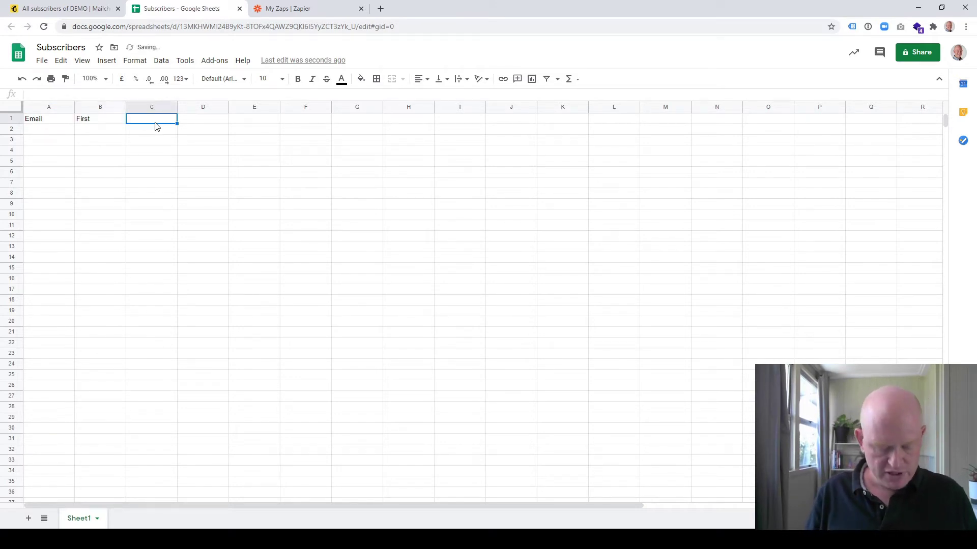
type("Last")
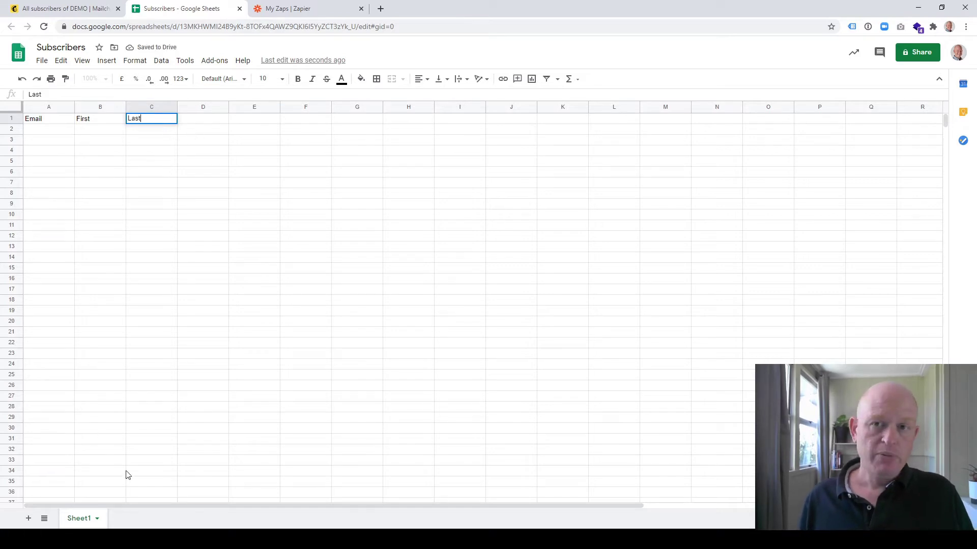
Enter a test subscriber's email address in A2 and widen column A to fit it.
left_click(40, 132)
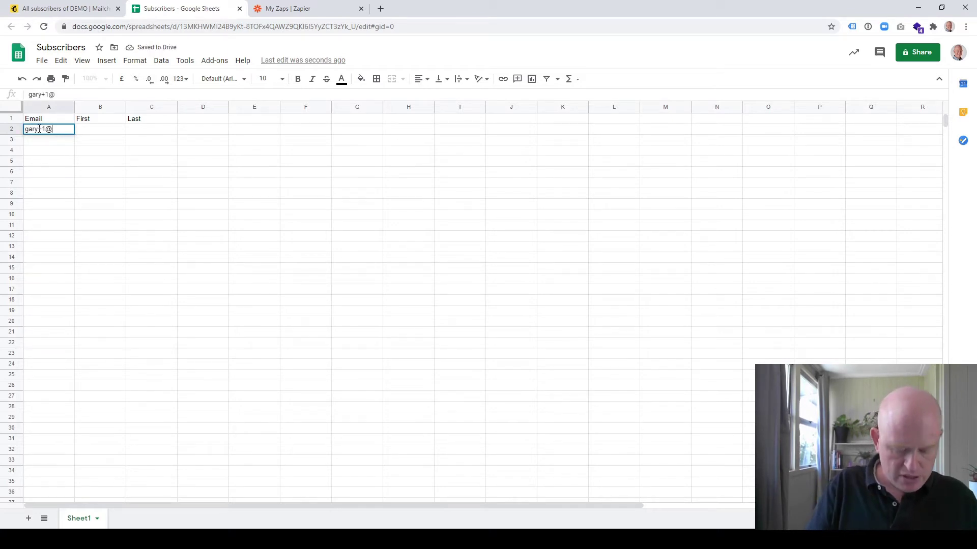
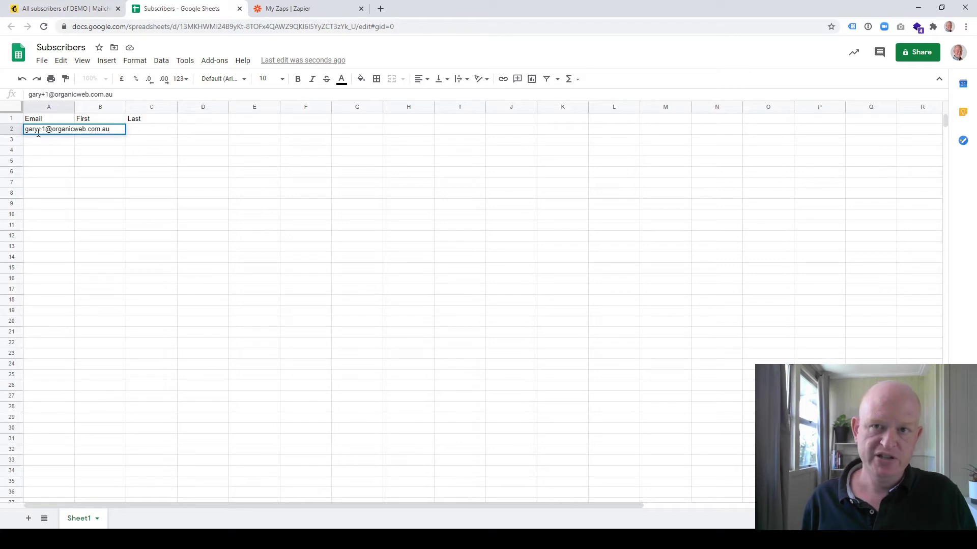
left_click(64, 9)
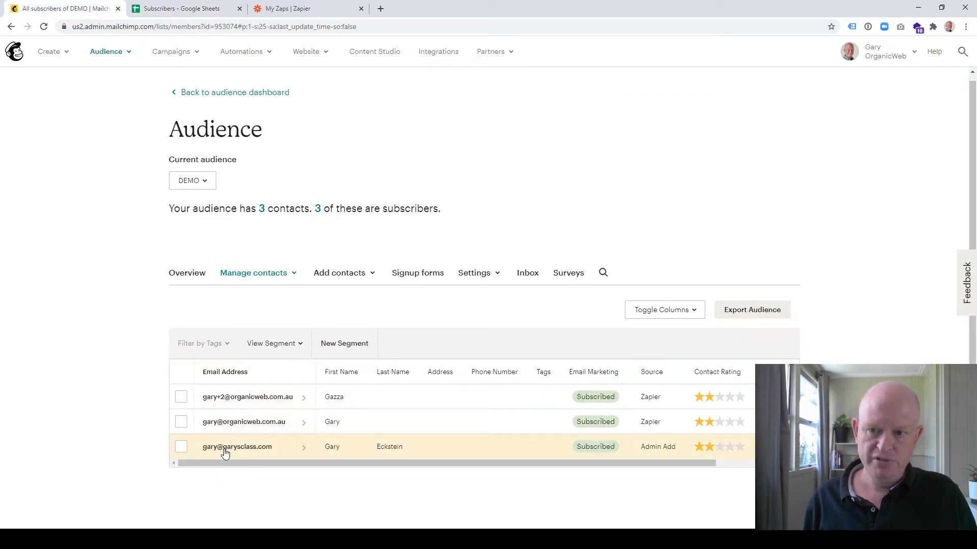
left_click(193, 9)
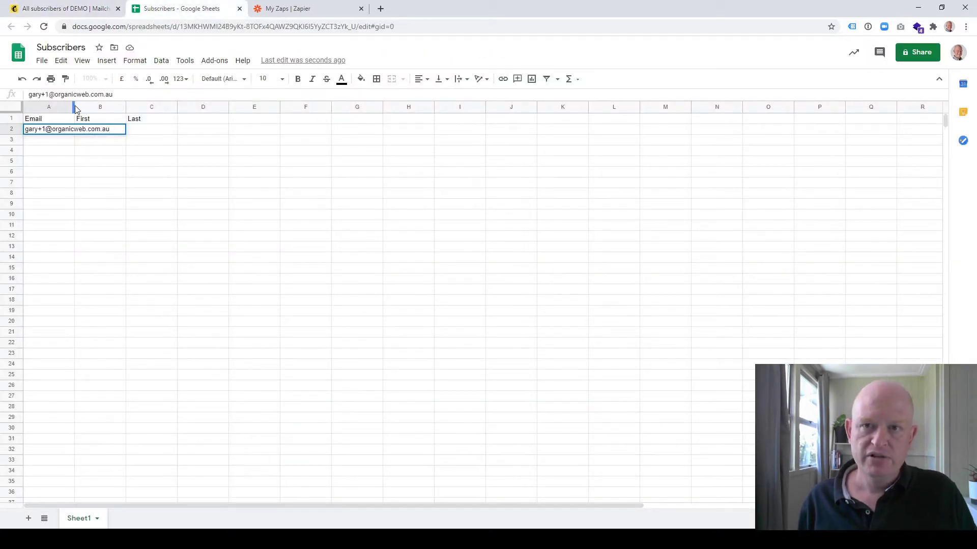
left_click_drag(74, 106, 138, 107)
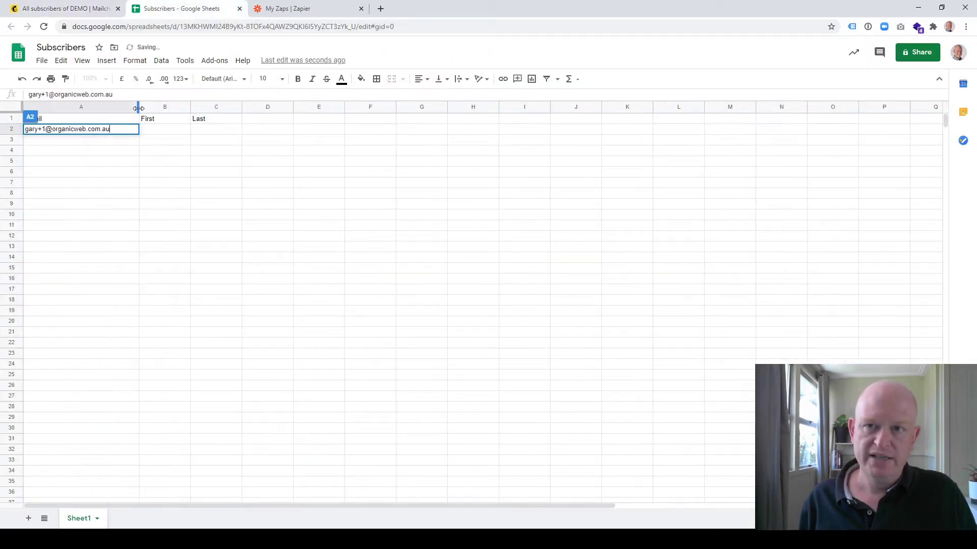
Fill in the test subscriber's first name in B2 and last initial in C2.
left_click(170, 136)
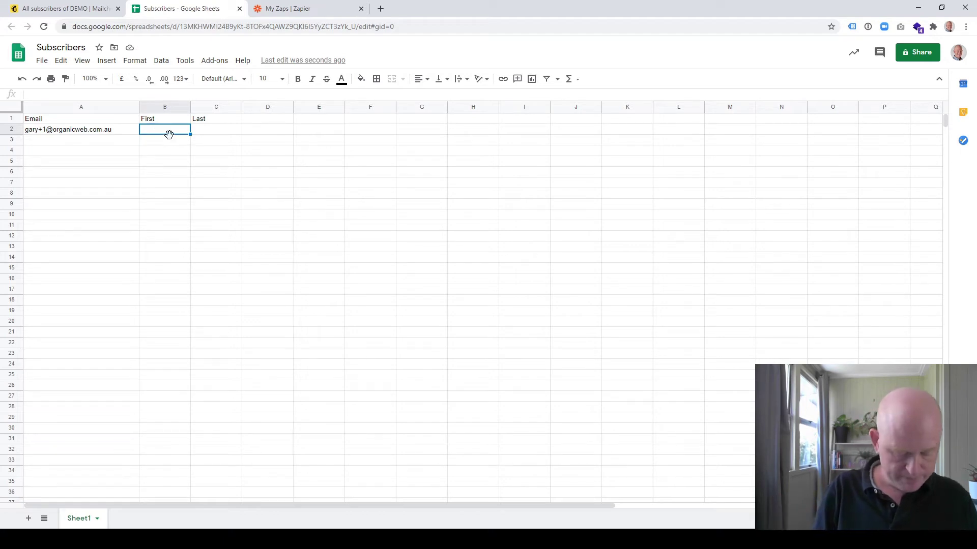
type("Gary")
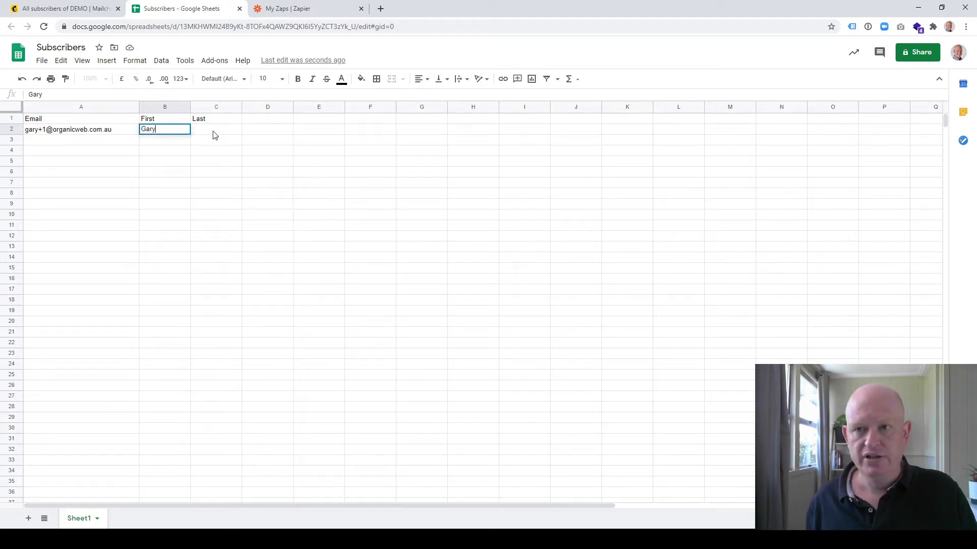
left_click(213, 133)
type("E")
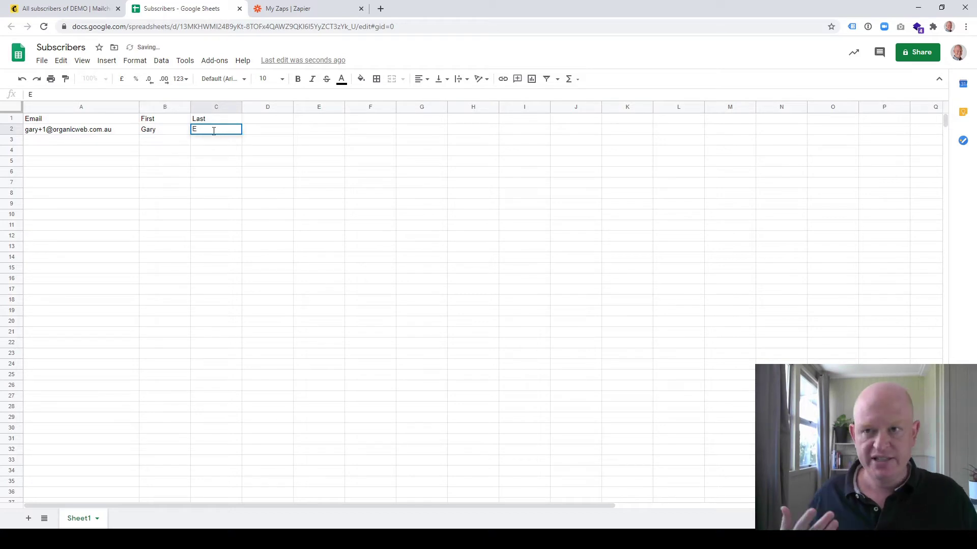
left_click(262, 171)
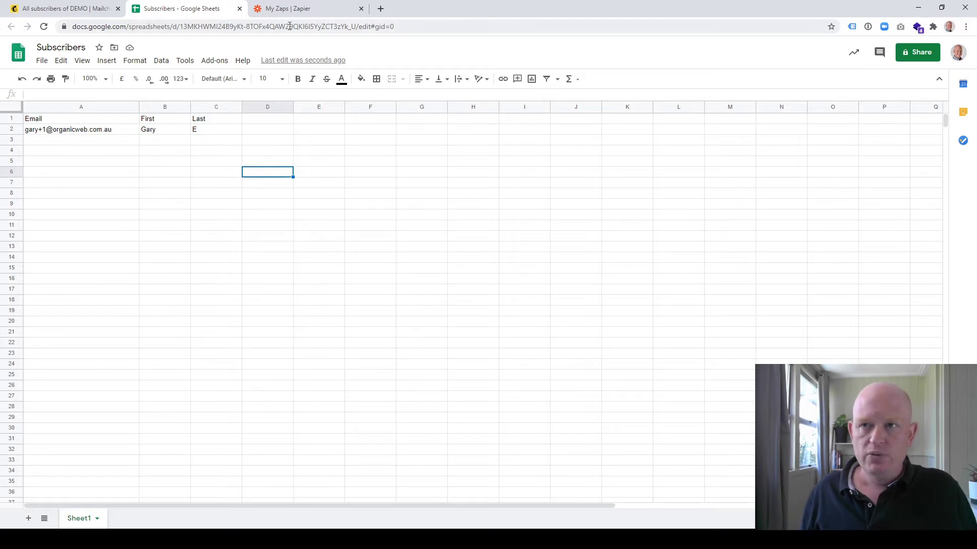
From the My Zaps list, create a new zap in the Zap editor.
left_click(291, 10)
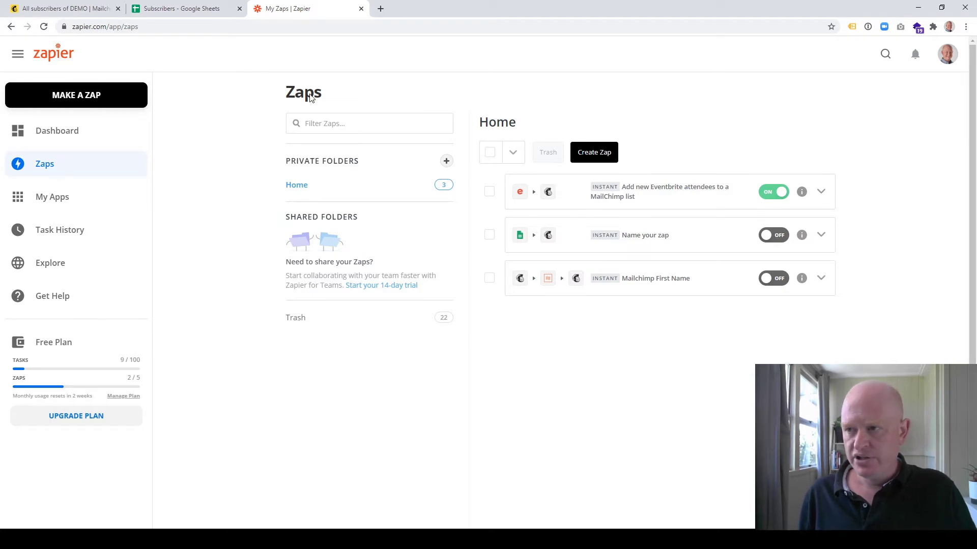
left_click(607, 158)
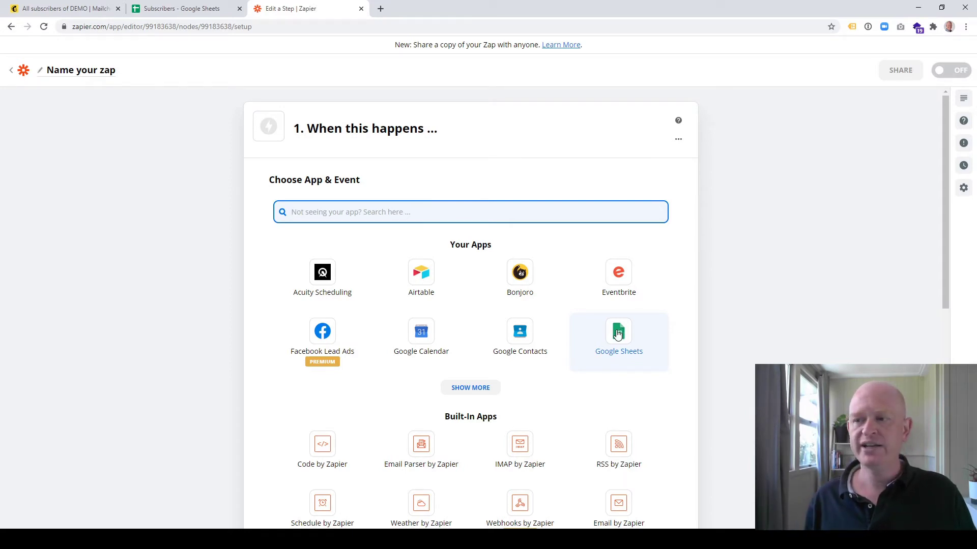
Set the trigger to Google Sheets' New or Updated Spreadsheet Row with the connected Google account.
left_click(619, 333)
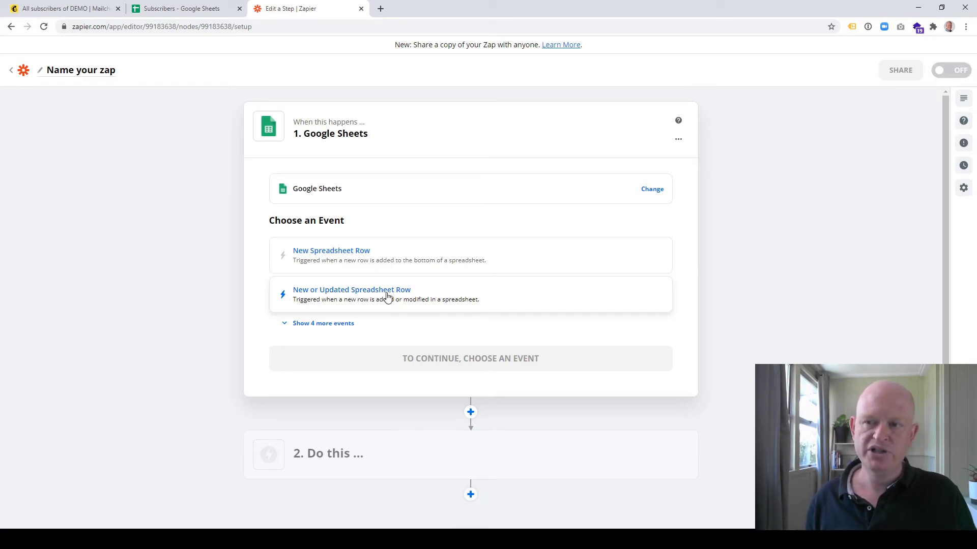
left_click(387, 296)
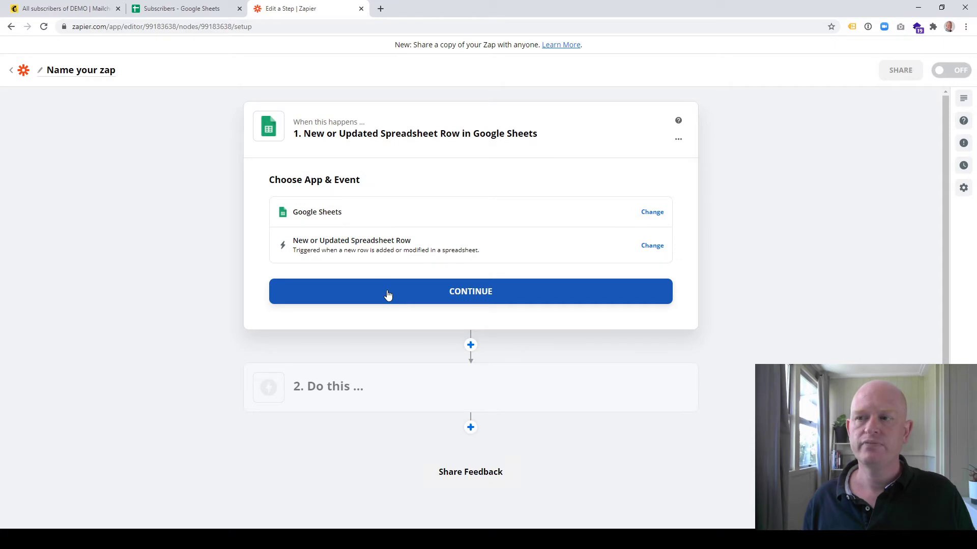
left_click(387, 296)
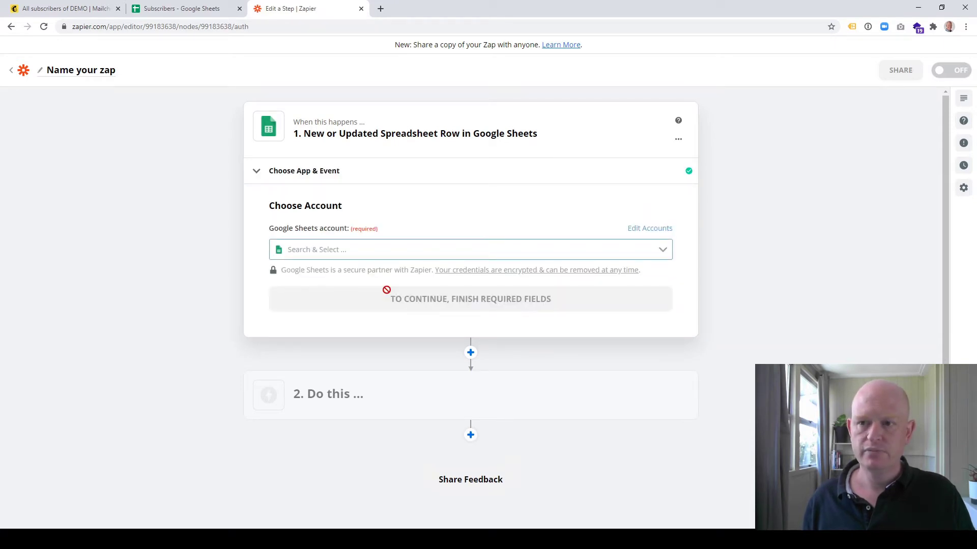
left_click(664, 249)
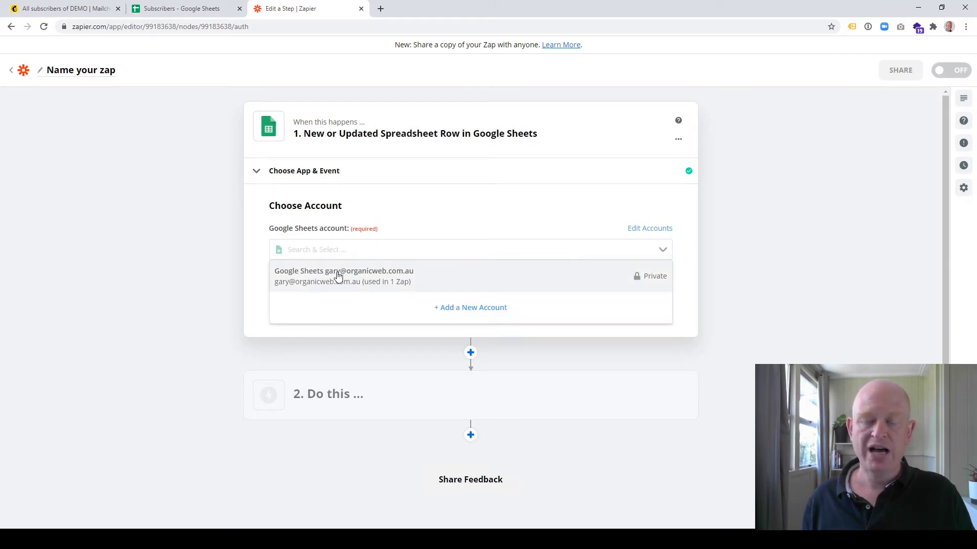
left_click(394, 284)
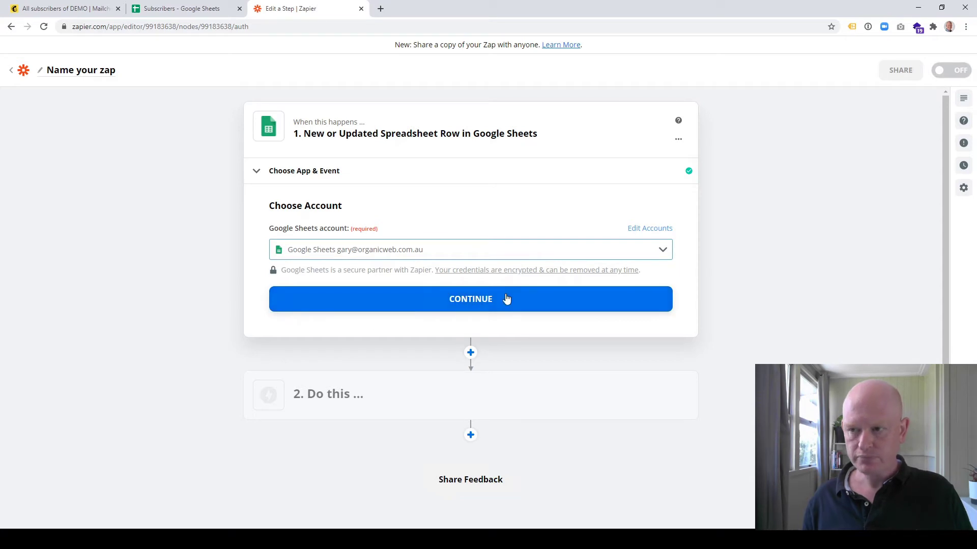
left_click(503, 302)
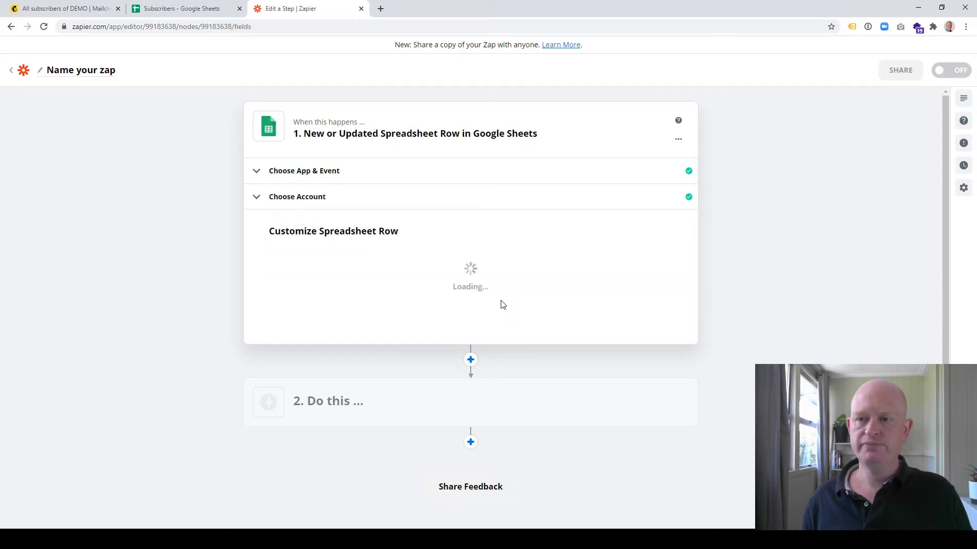
Choose the Subscribers spreadsheet and worksheet Sheet1 for the trigger, then continue.
scroll(502, 305, "down", 1)
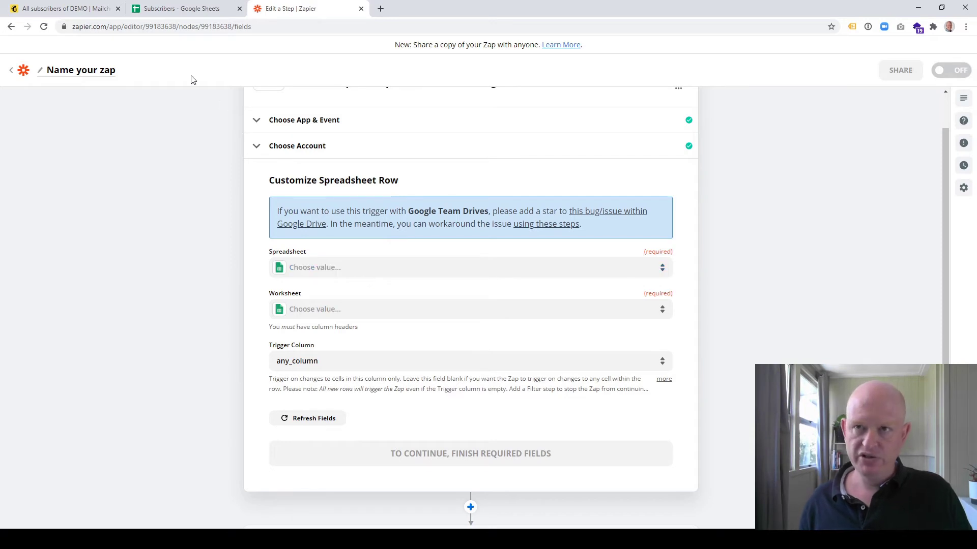
left_click(175, 9)
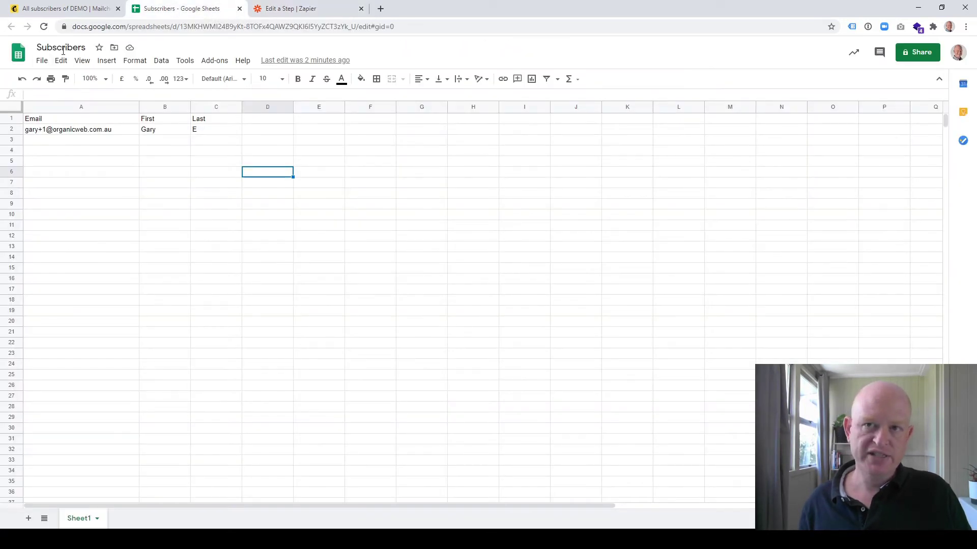
left_click(306, 9)
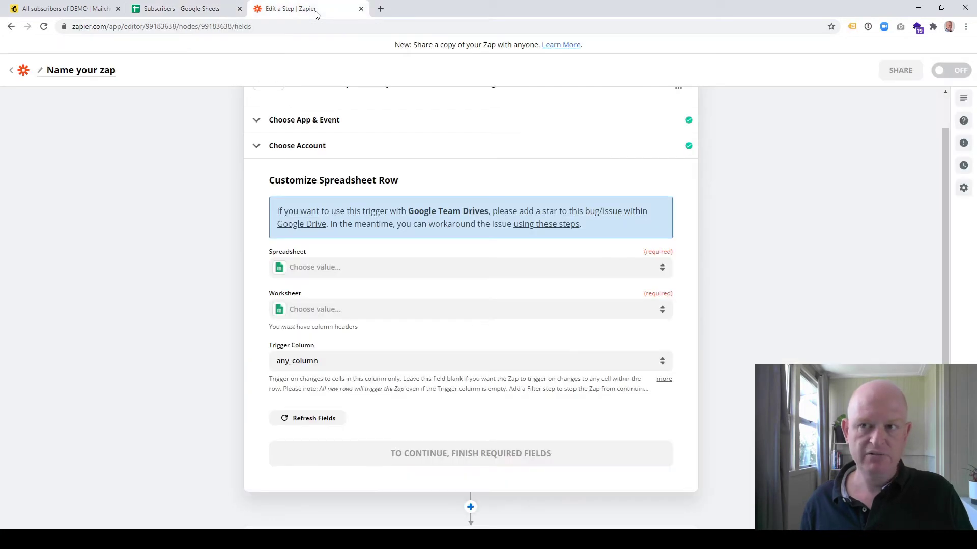
left_click(335, 277)
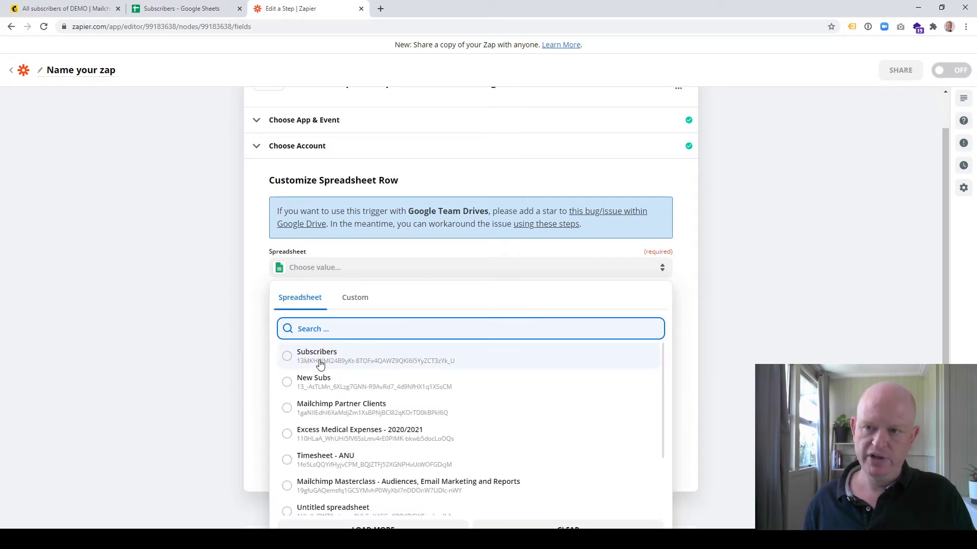
left_click(320, 365)
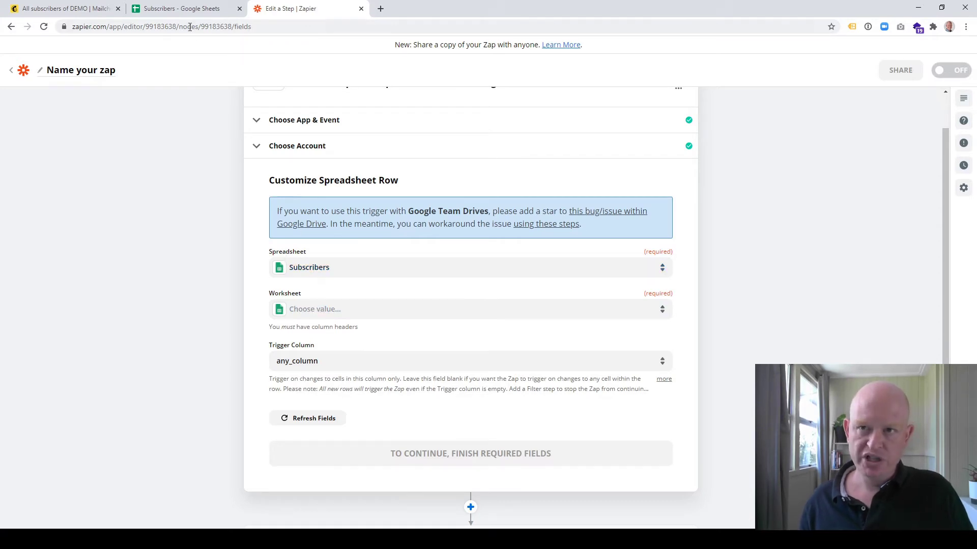
left_click(178, 10)
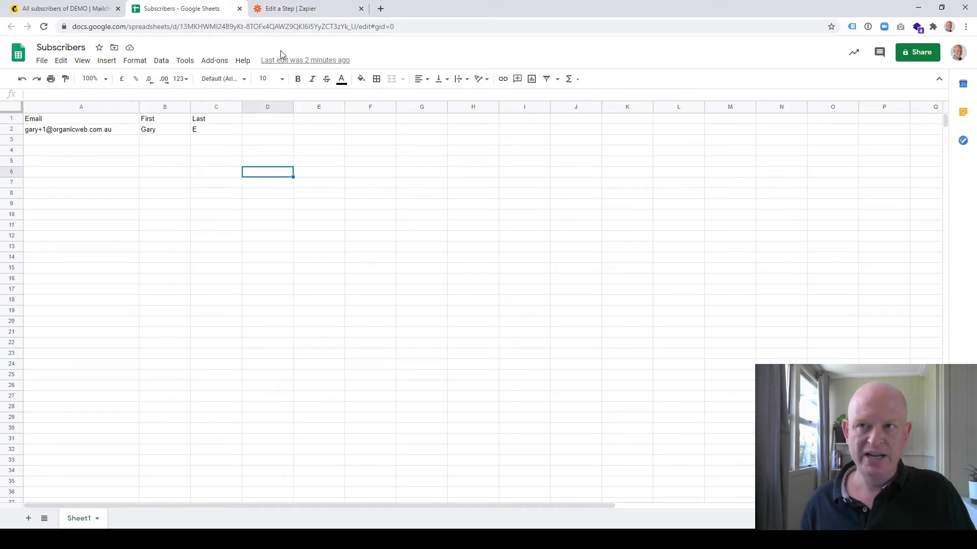
left_click(294, 9)
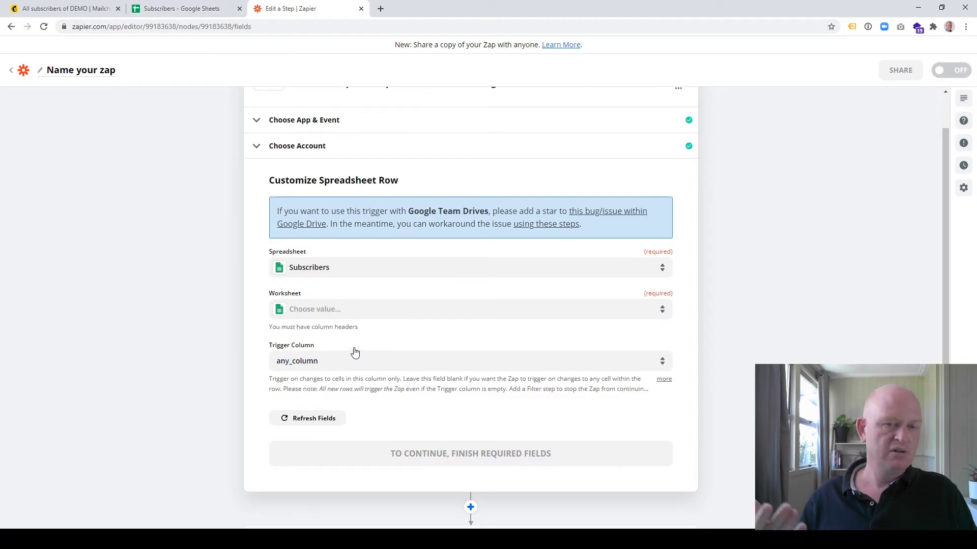
left_click(350, 316)
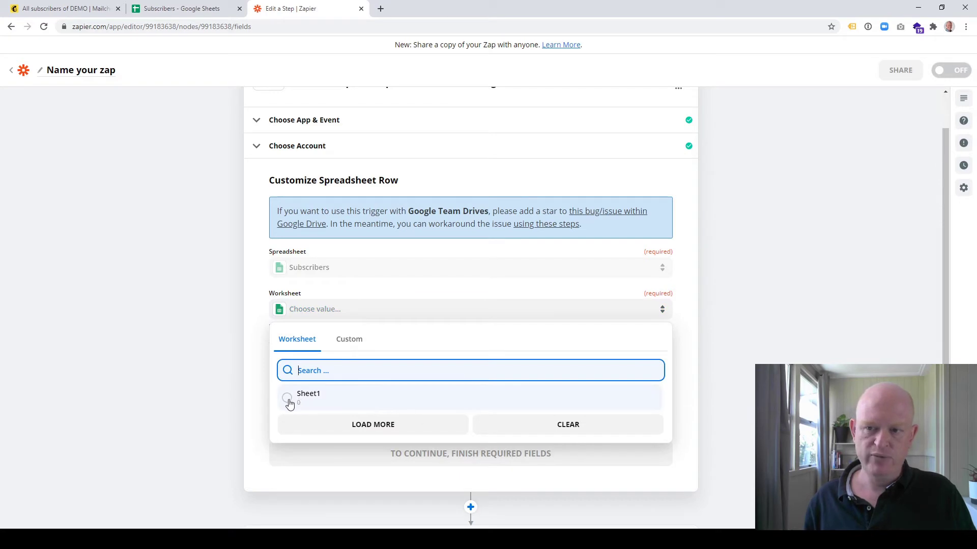
left_click(288, 400)
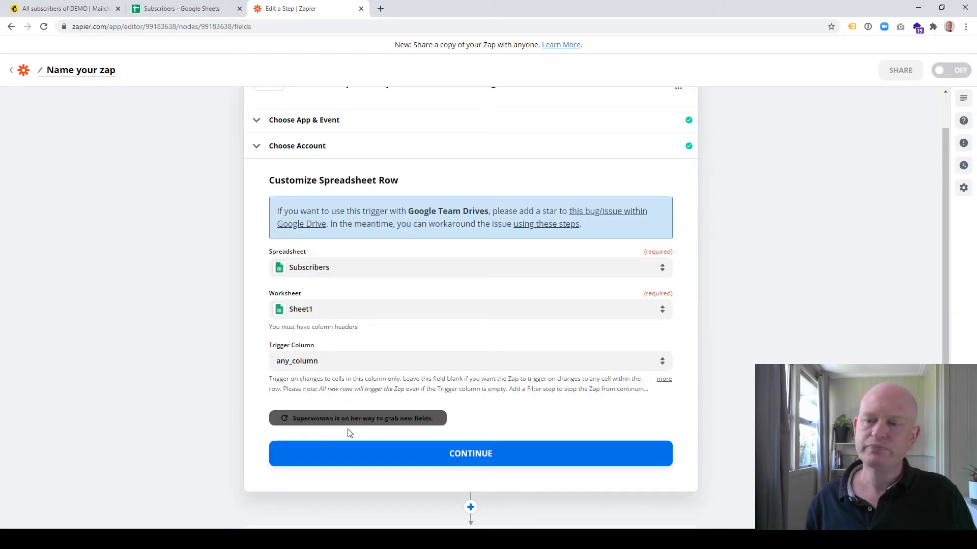
left_click(459, 454)
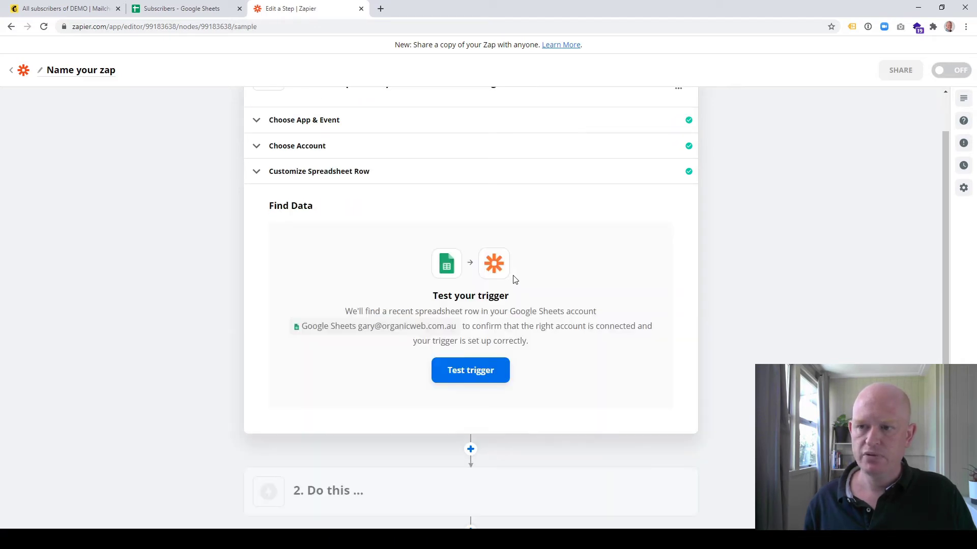
Test the trigger, then make the action Mailchimp's Add/Update Subscriber event.
left_click(473, 372)
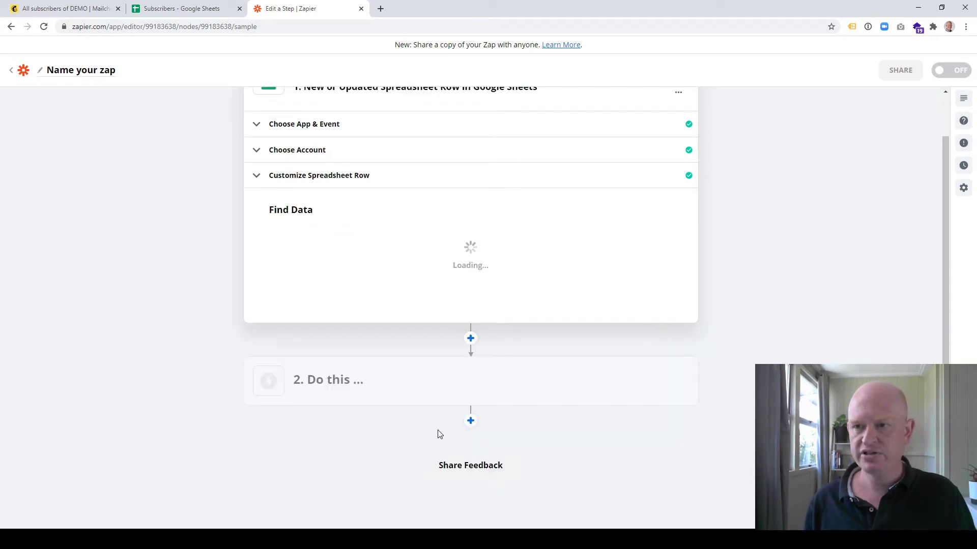
left_click(438, 433)
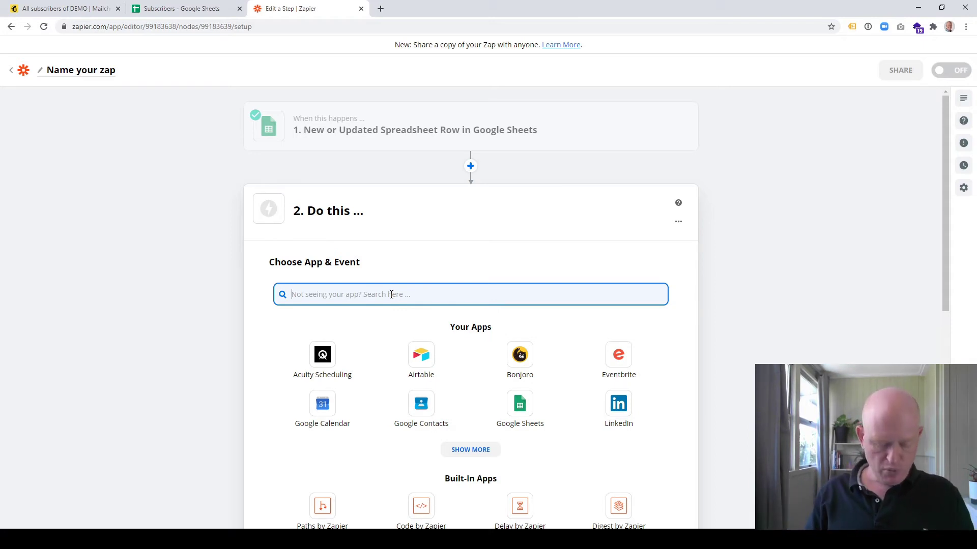
type("mailch")
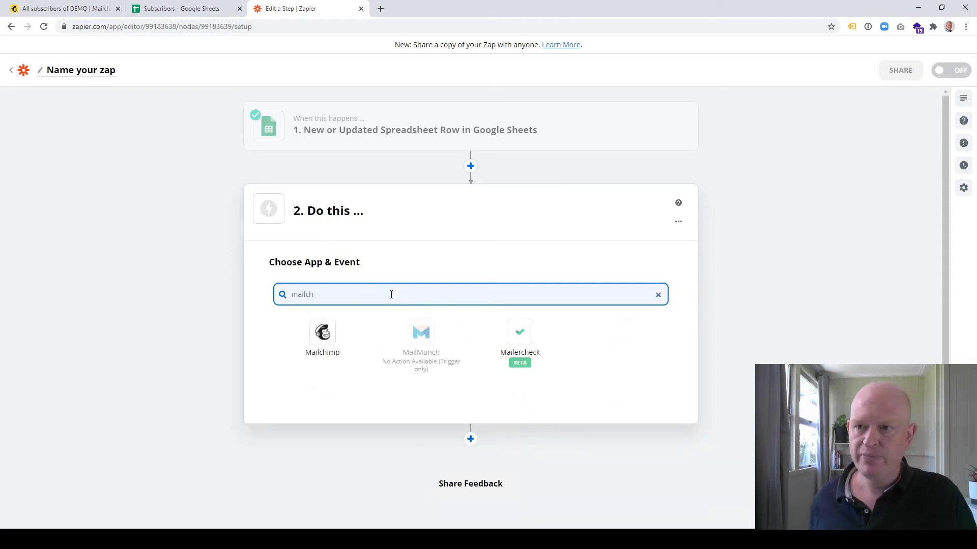
left_click(325, 334)
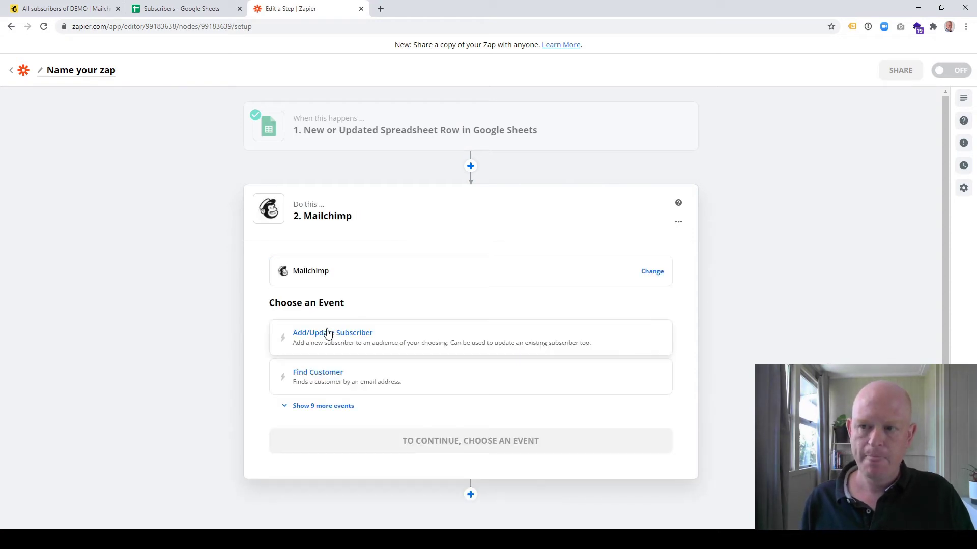
left_click(359, 345)
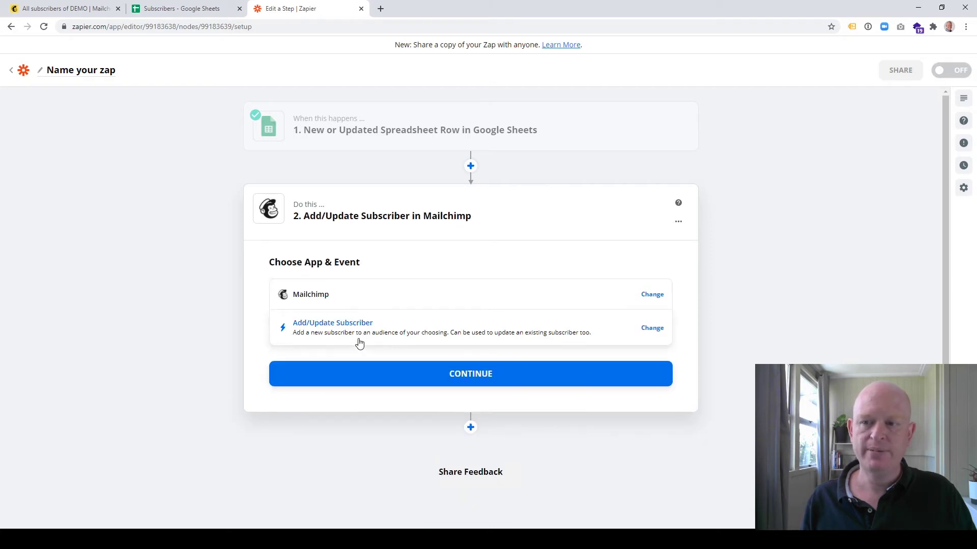
left_click(407, 373)
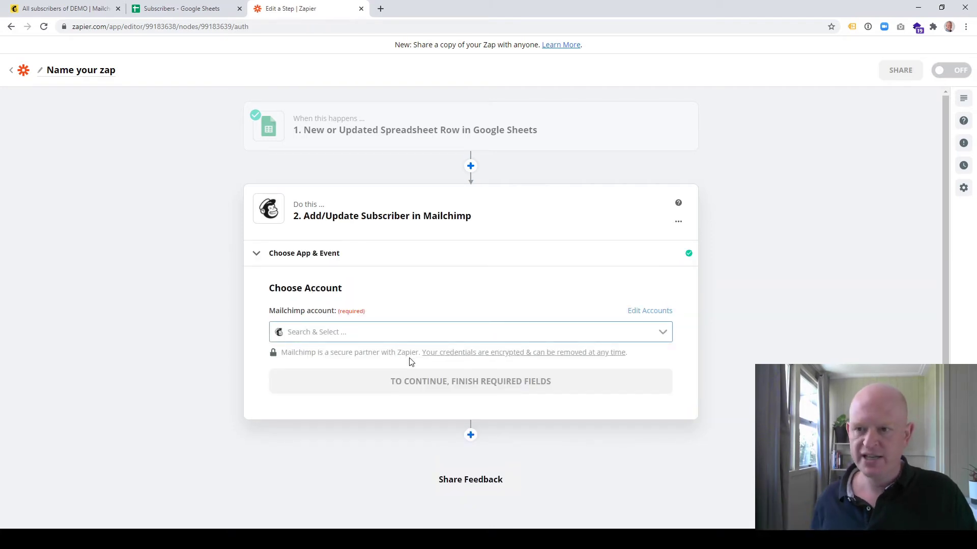
Select the first Mailchimp account for the action and continue to Customize Subscriber.
left_click(666, 333)
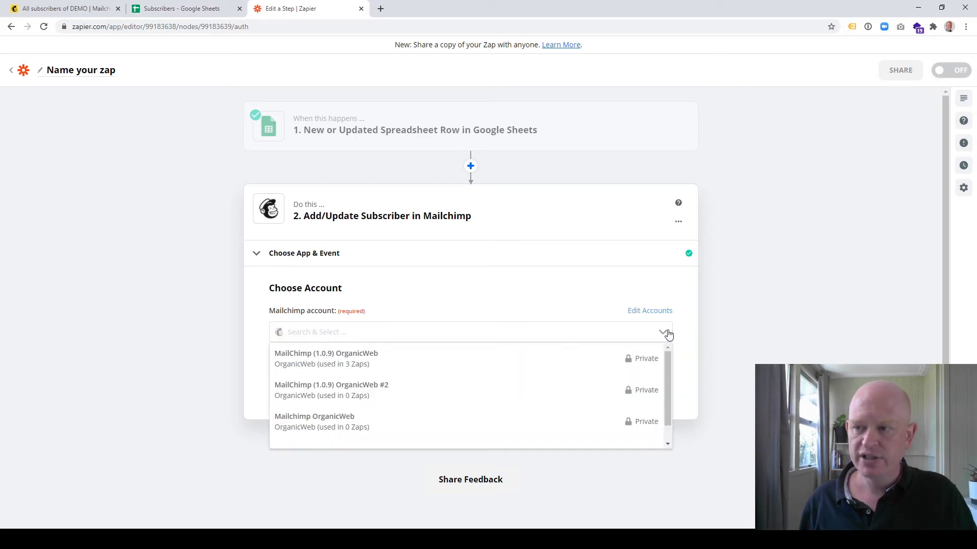
left_click(668, 334)
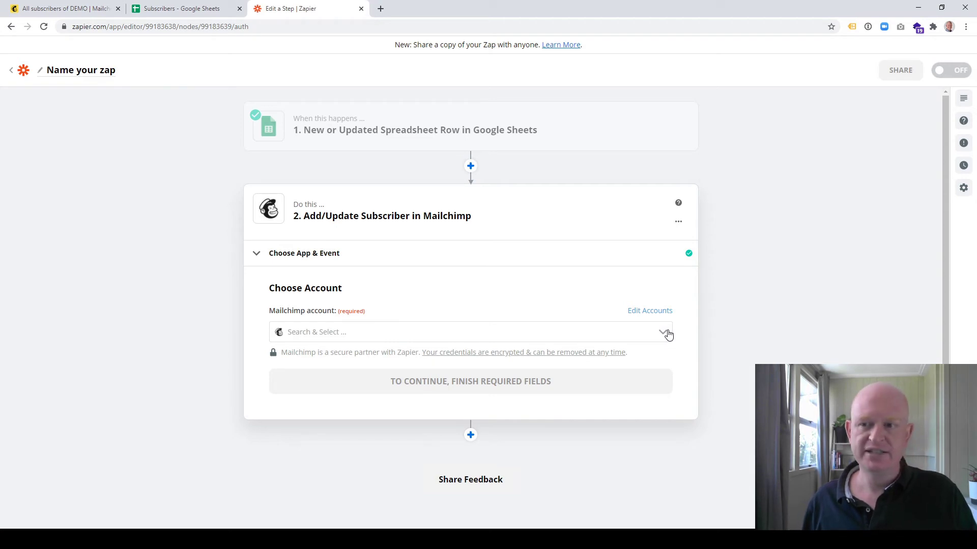
left_click(668, 334)
left_click(350, 365)
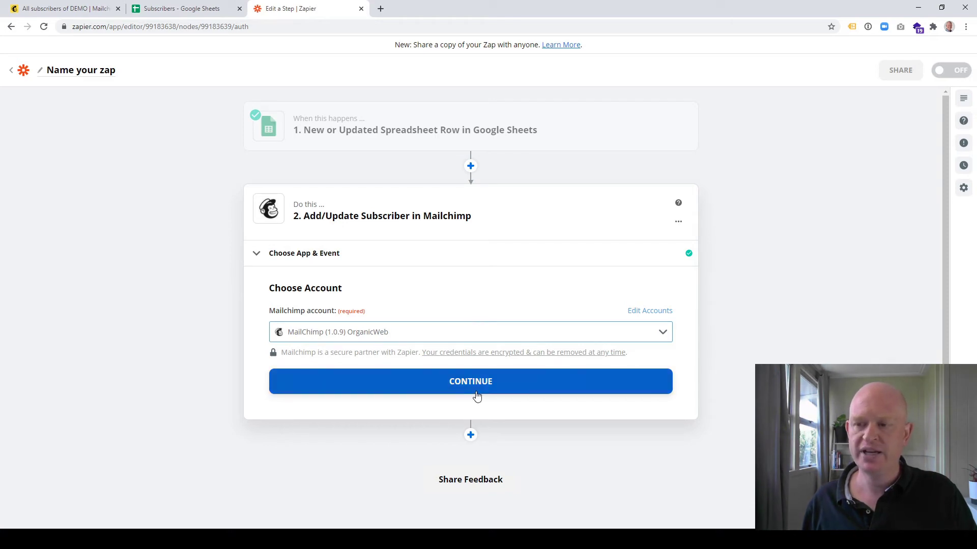
left_click(477, 390)
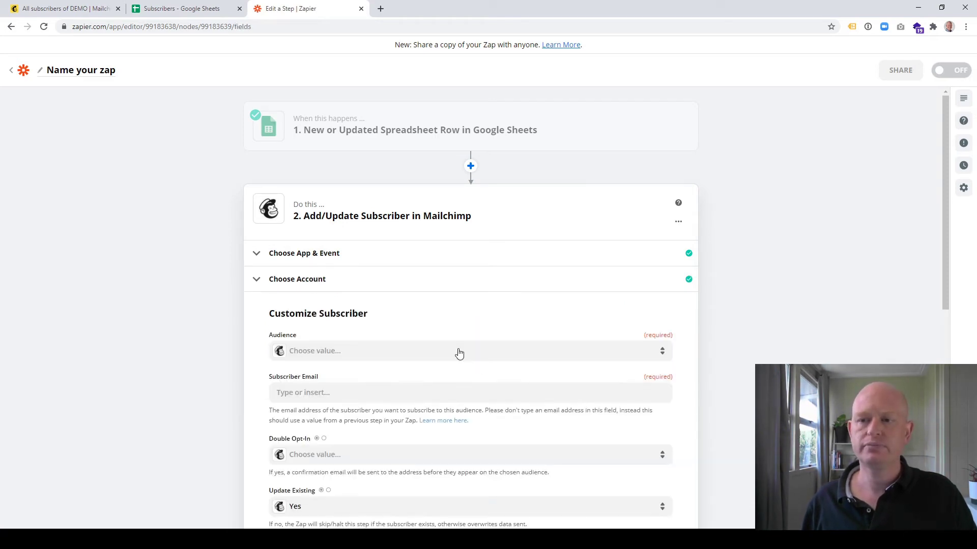
Pick the DEMO audience and map the sheet's 1. Email field into Subscriber Email.
scroll(459, 354, "down", 3)
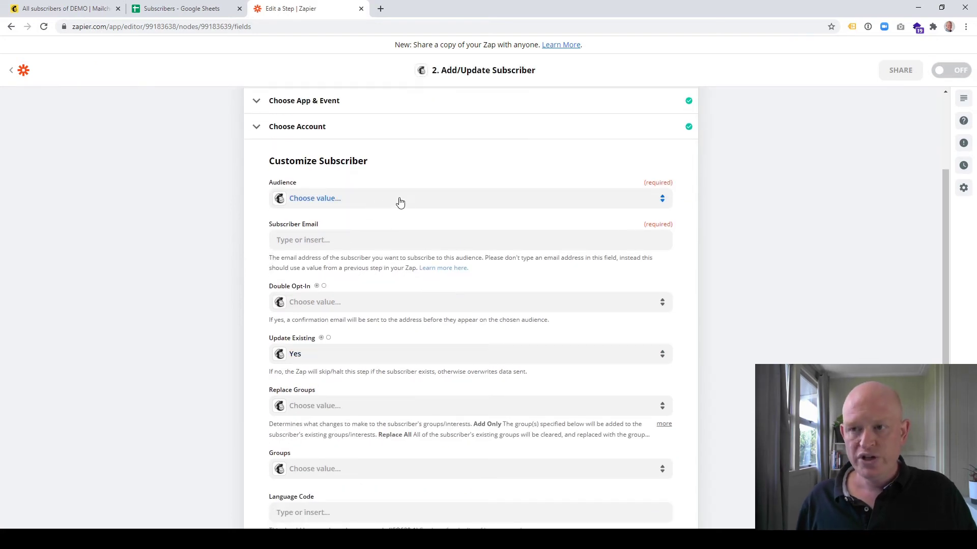
left_click(70, 9)
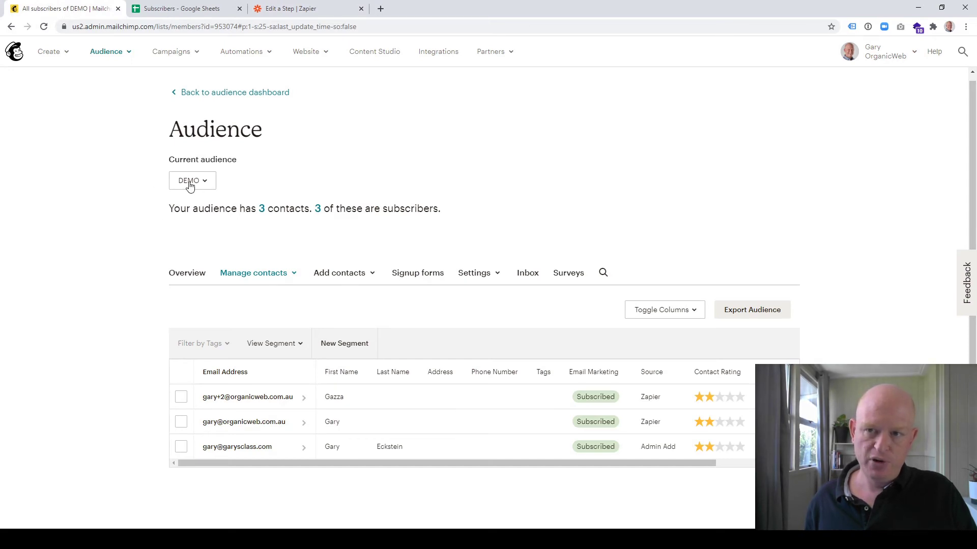
left_click(305, 9)
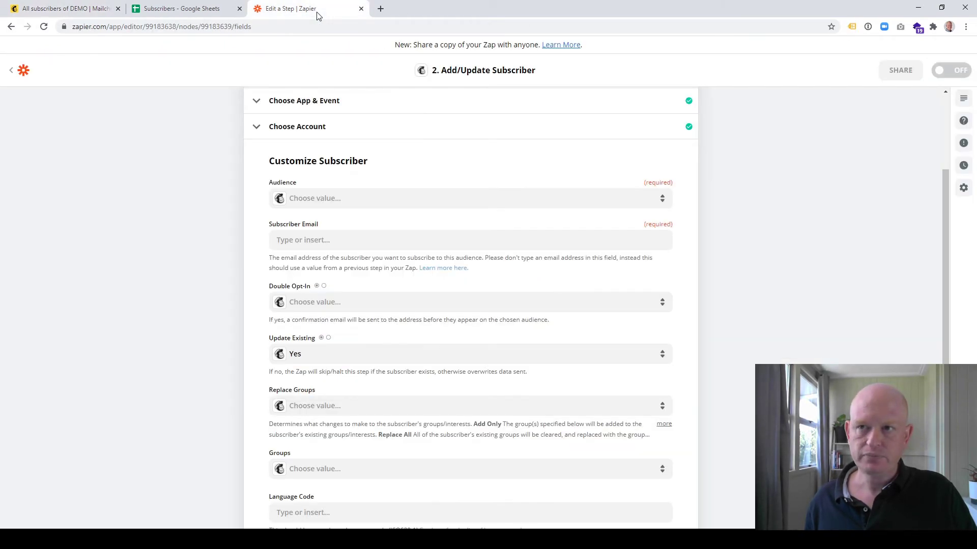
left_click(338, 209)
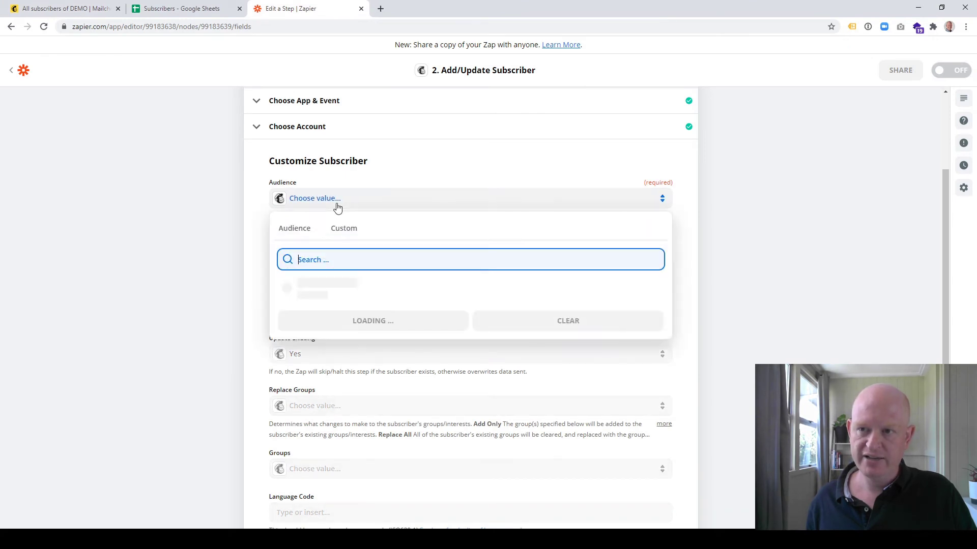
left_click(309, 291)
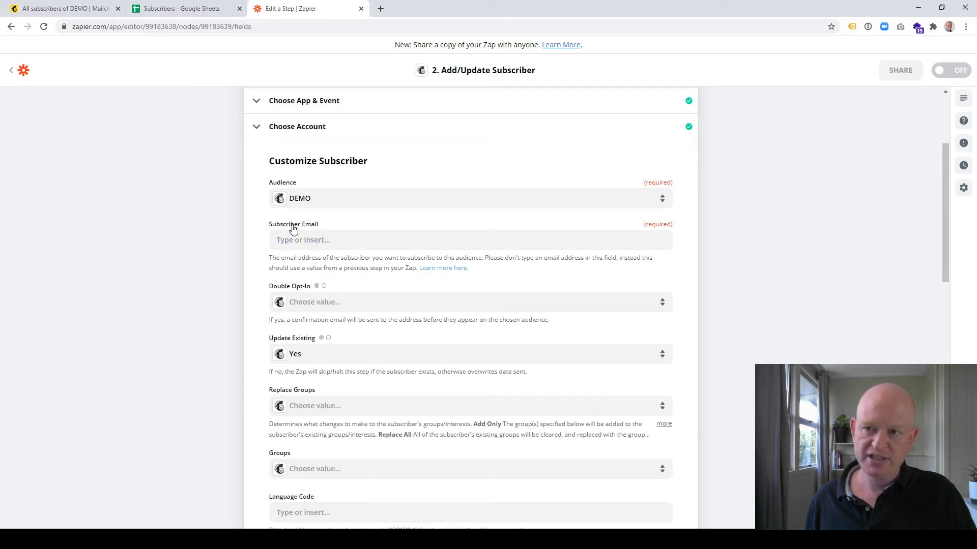
left_click(314, 241)
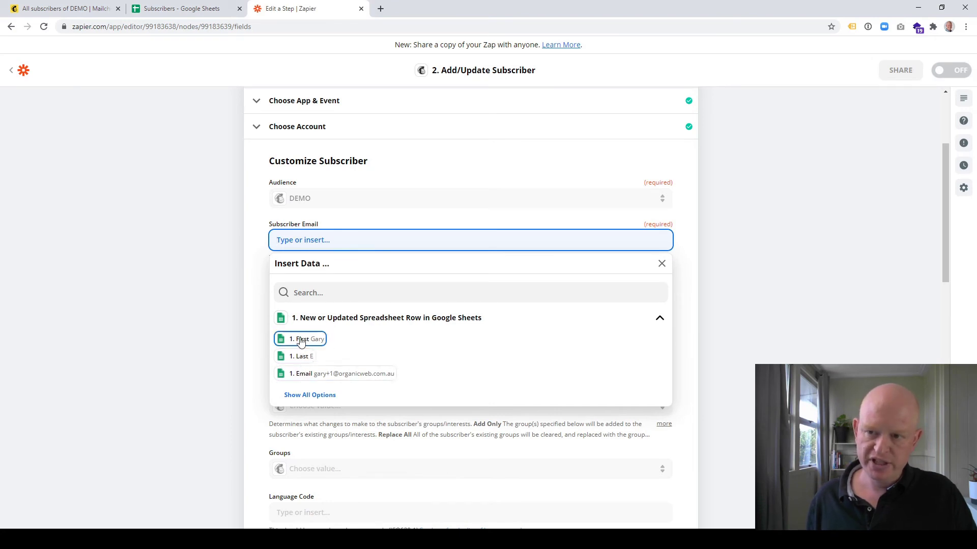
left_click(305, 377)
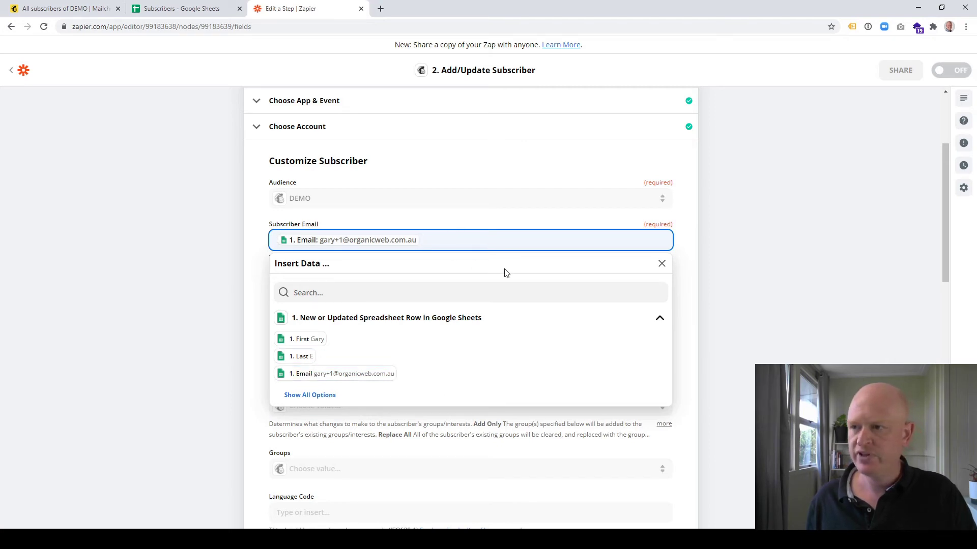
left_click(698, 257)
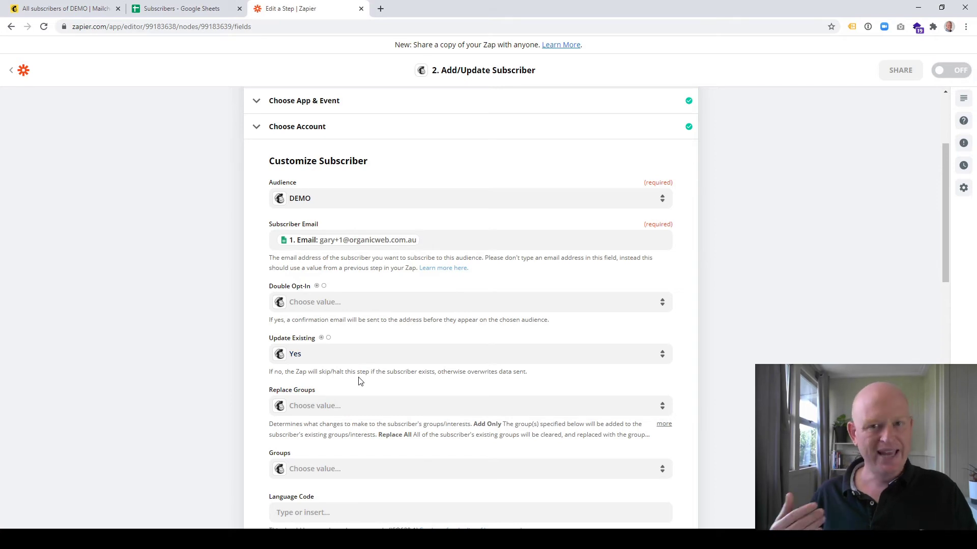
Map the sheet's 1. First column into the First Name field.
scroll(355, 349, "down", 1)
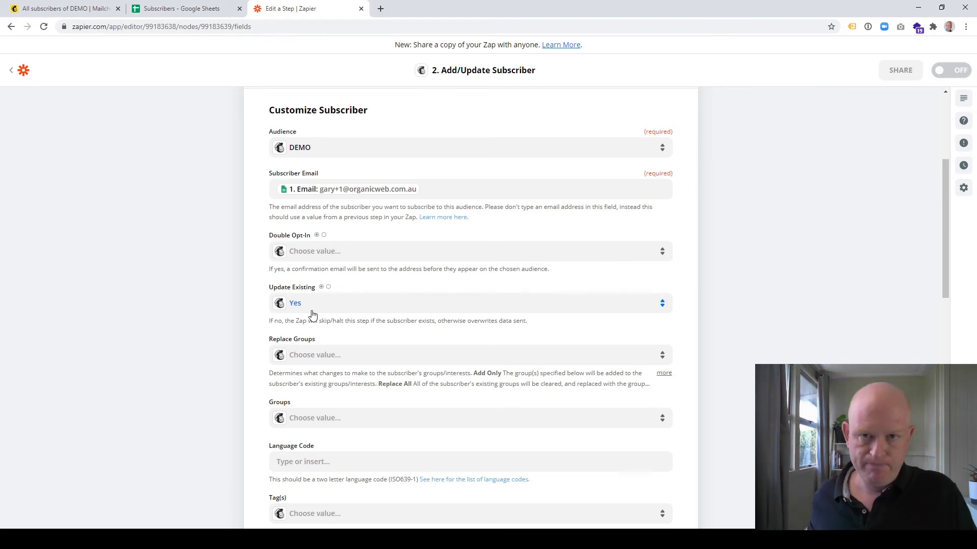
scroll(339, 354, "down", 2)
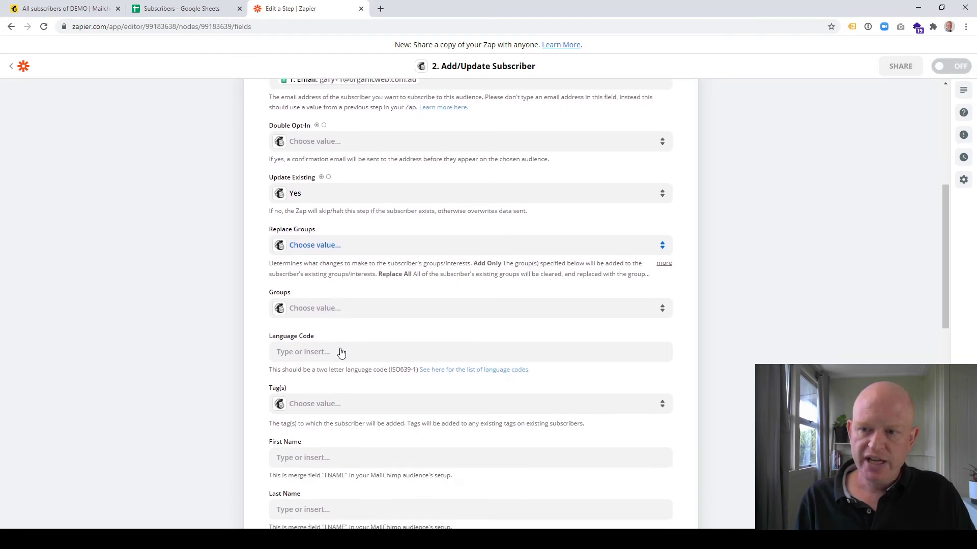
scroll(341, 353, "down", 2)
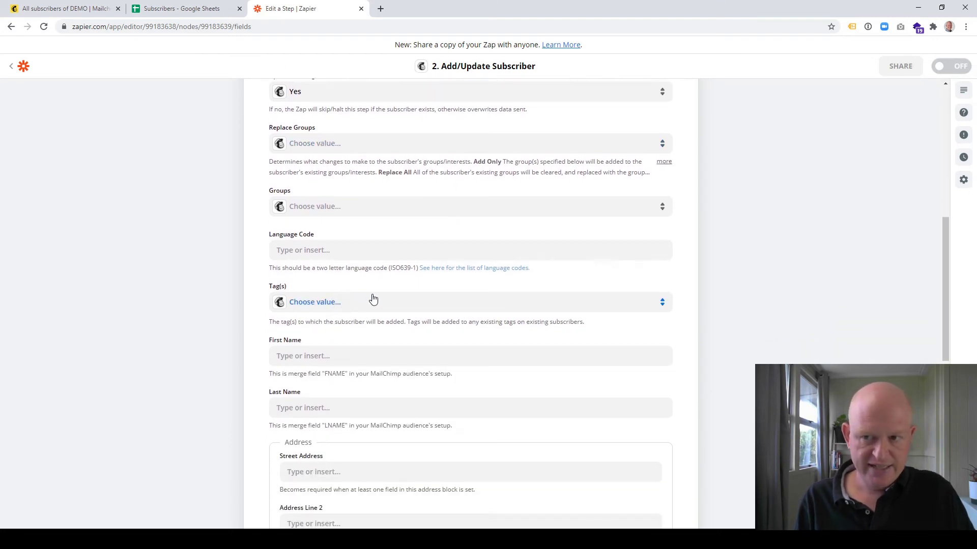
scroll(373, 300, "down", 2)
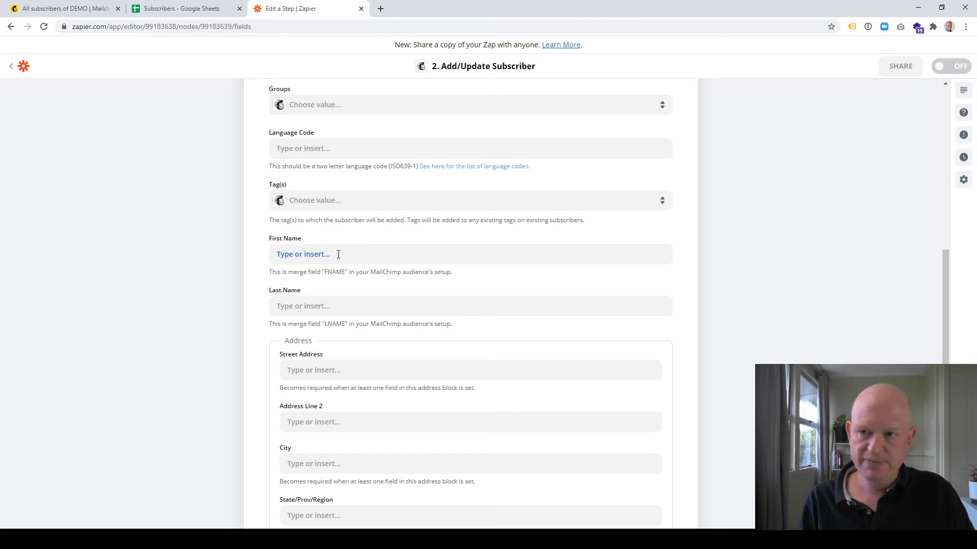
left_click(338, 254)
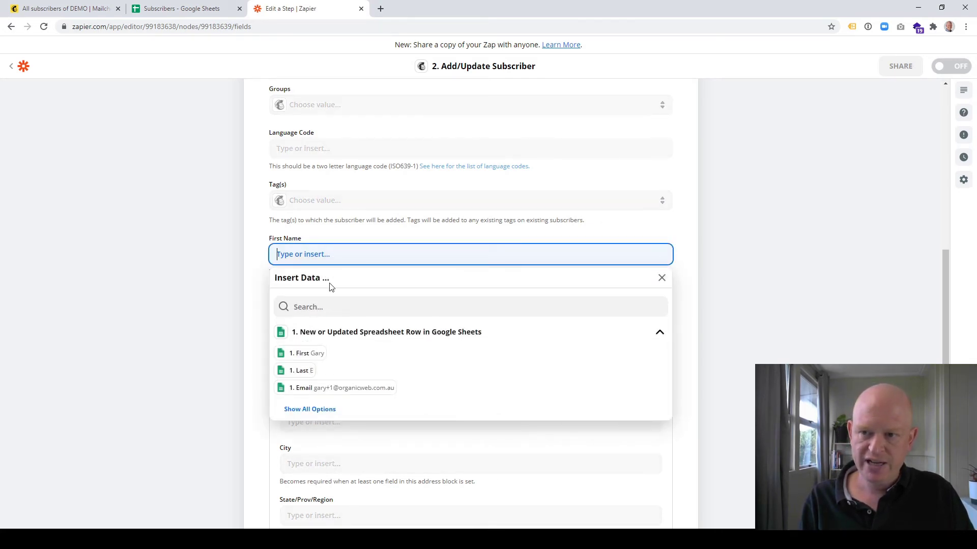
left_click(313, 354)
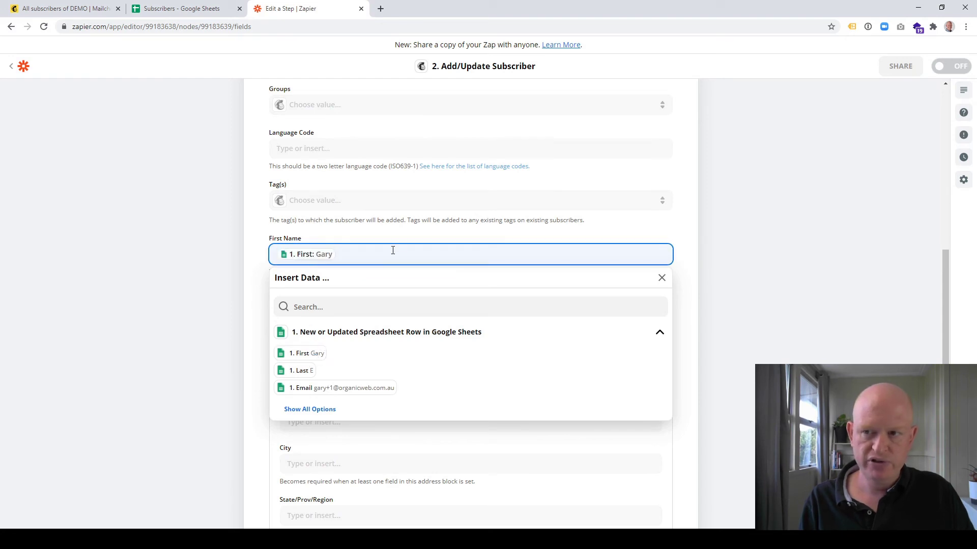
left_click(692, 217)
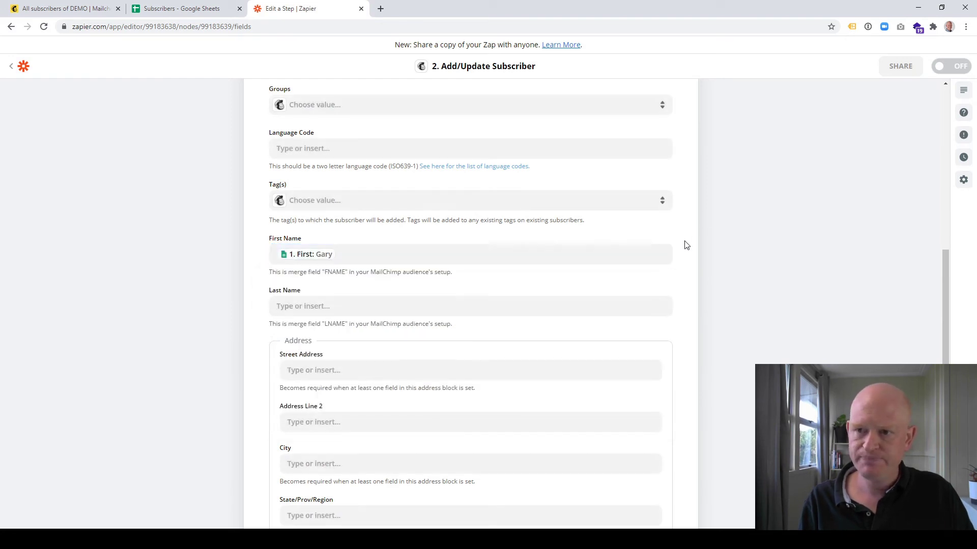
Map 1. Last into Last Name and submit the subscriber settings.
scroll(482, 211, "down", 2)
left_click(397, 210)
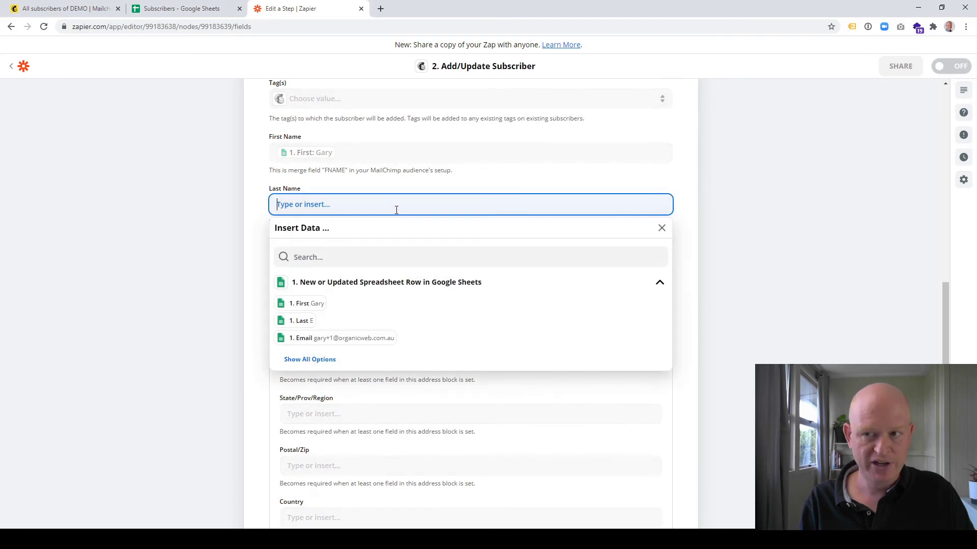
left_click(305, 322)
left_click(694, 188)
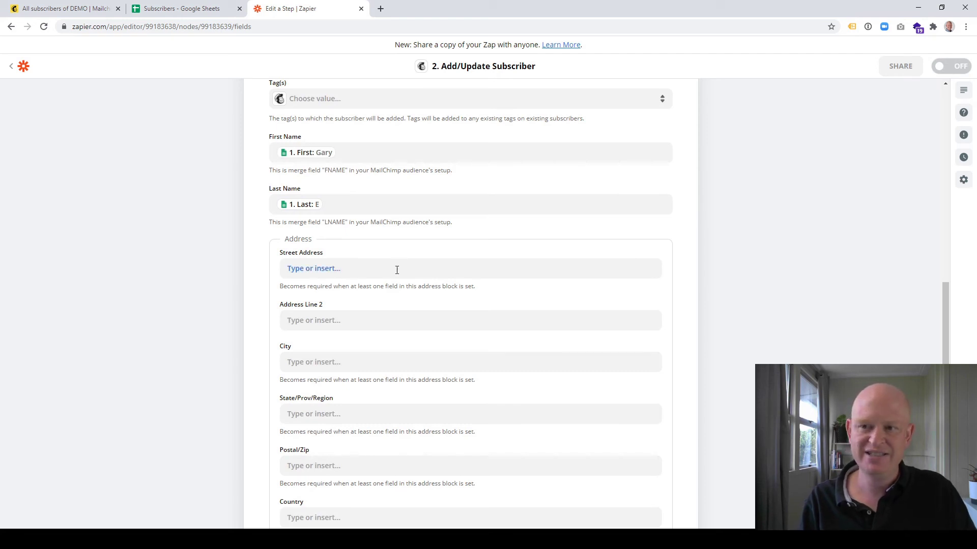
scroll(399, 277, "down", 3)
scroll(401, 288, "down", 4)
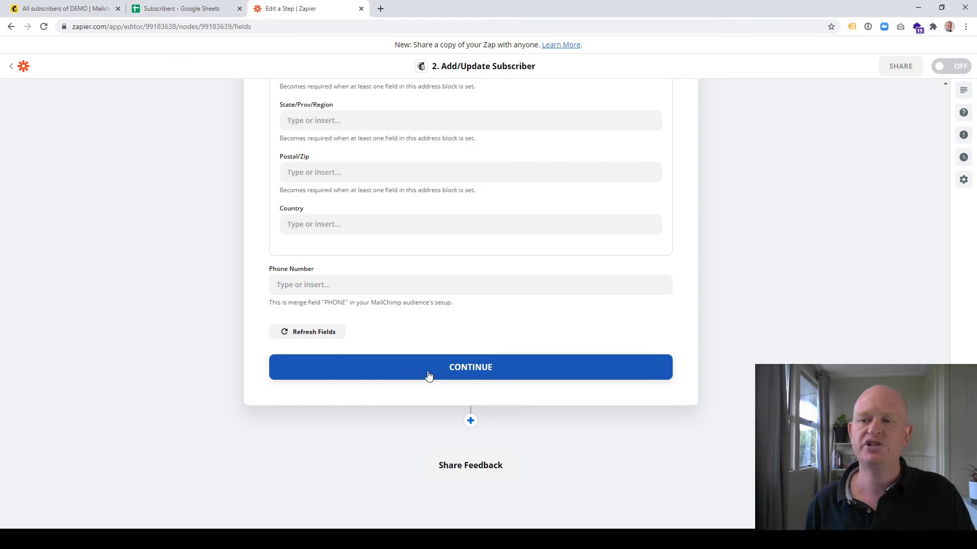
left_click(429, 375)
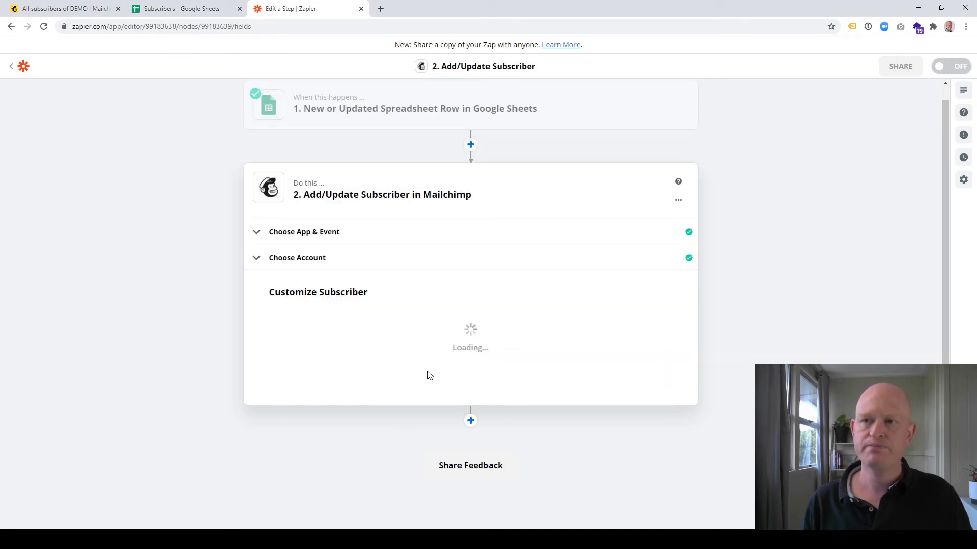
Review the email, Update Existing and last-name test data, send the test, and turn on the zap.
scroll(428, 376, "up", 4)
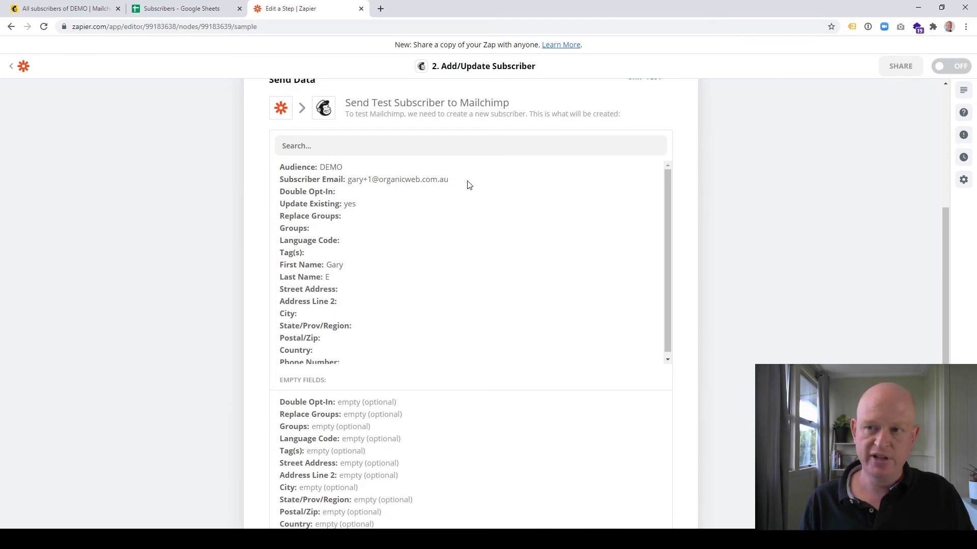
left_click_drag(466, 183, 281, 186)
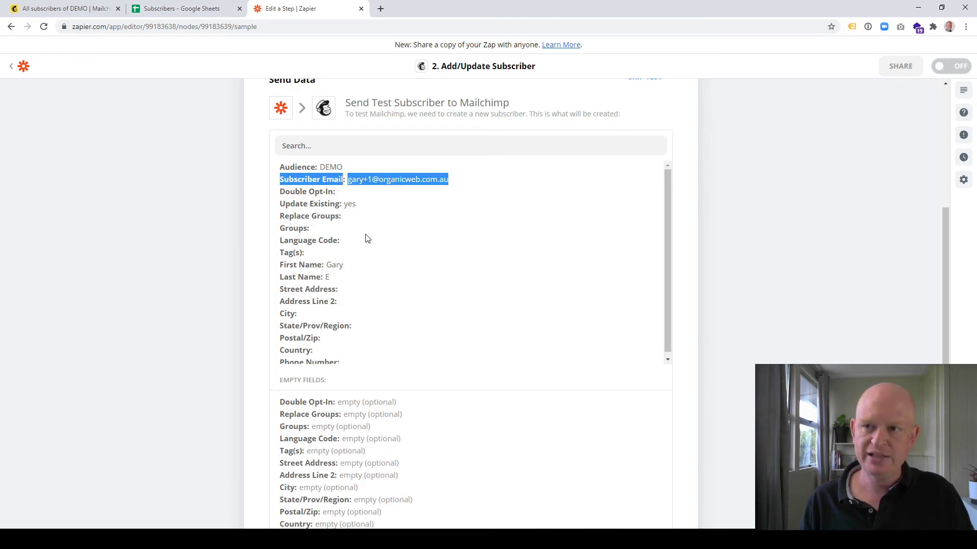
left_click_drag(365, 208, 278, 208)
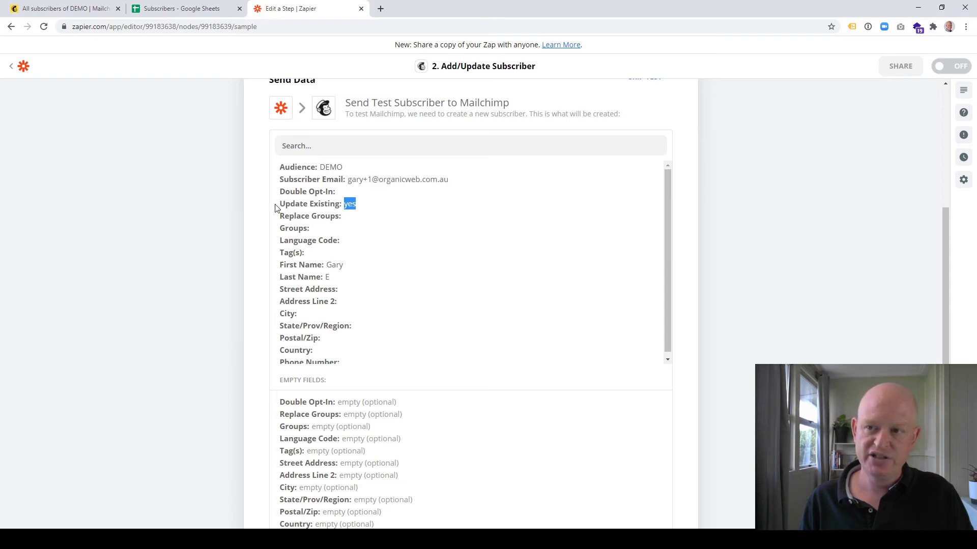
left_click_drag(338, 278, 270, 279)
scroll(420, 344, "down", 3)
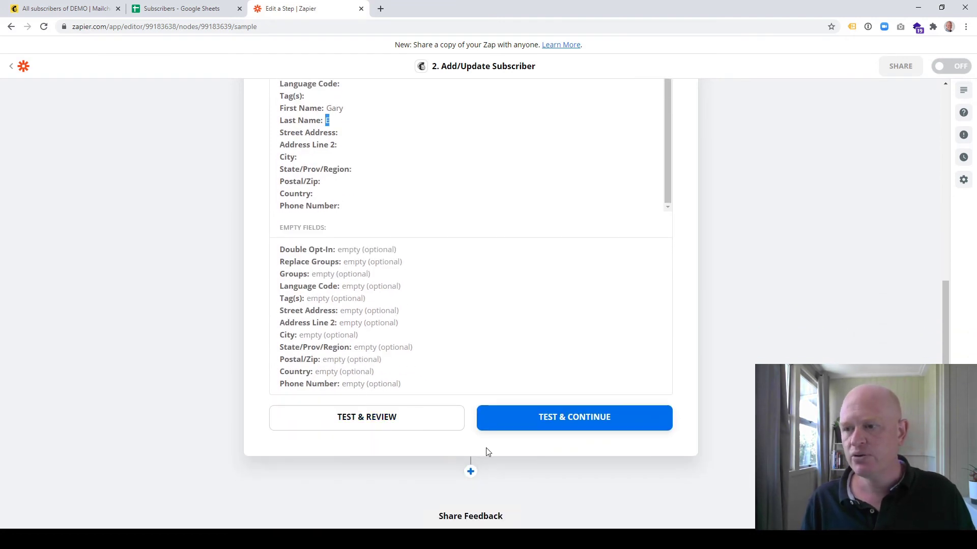
left_click(534, 422)
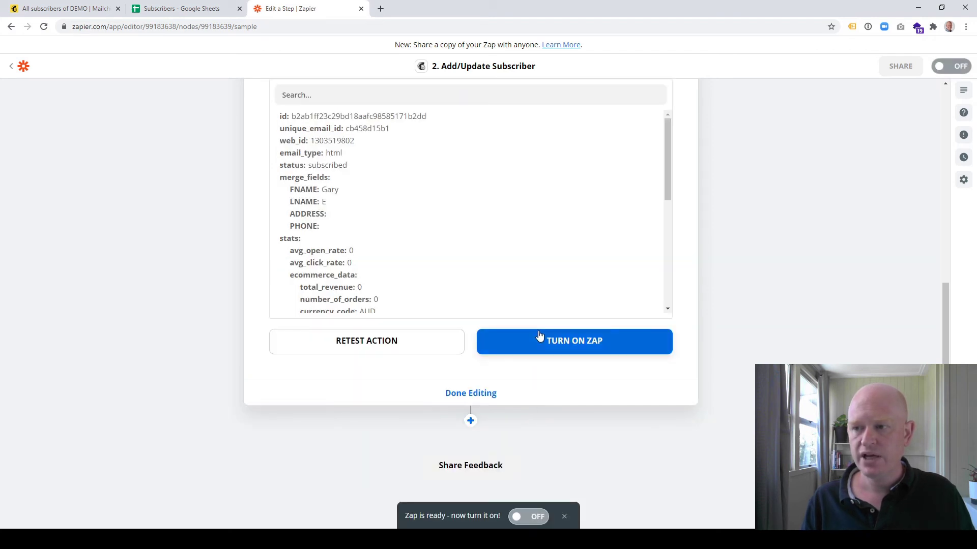
left_click(541, 341)
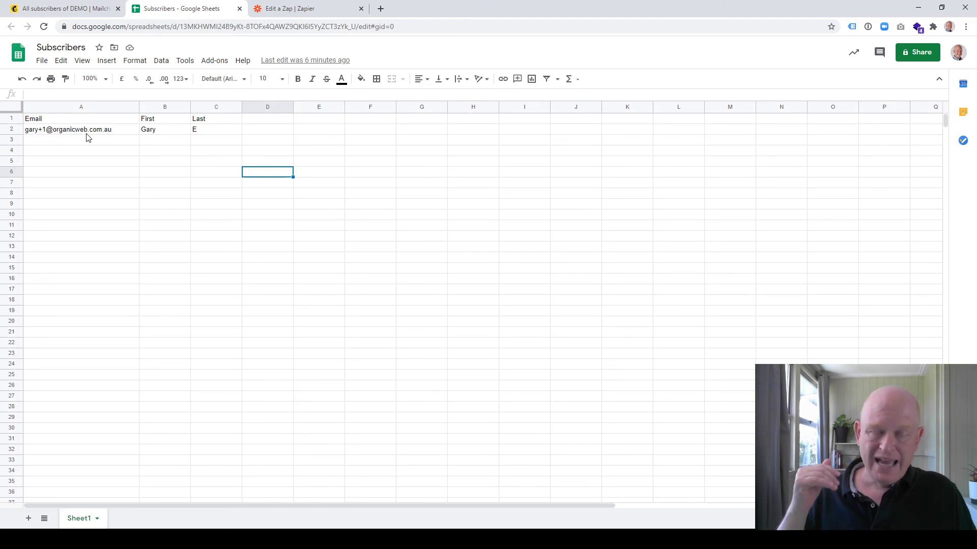
Verify the Mailchimp DEMO audience shows 4 contacts including the Zapier test subscriber, then return to the Subscribers sheet.
left_click(68, 9)
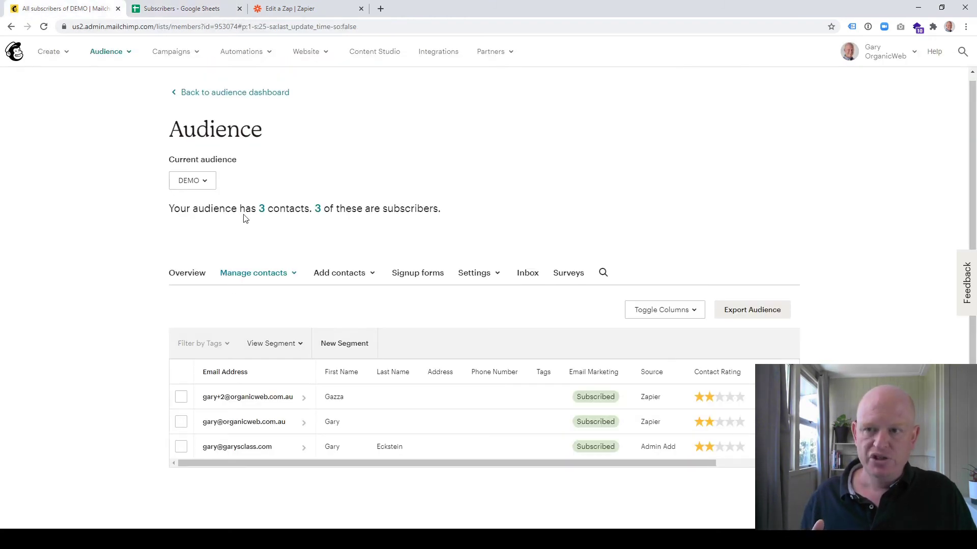
left_click(262, 209)
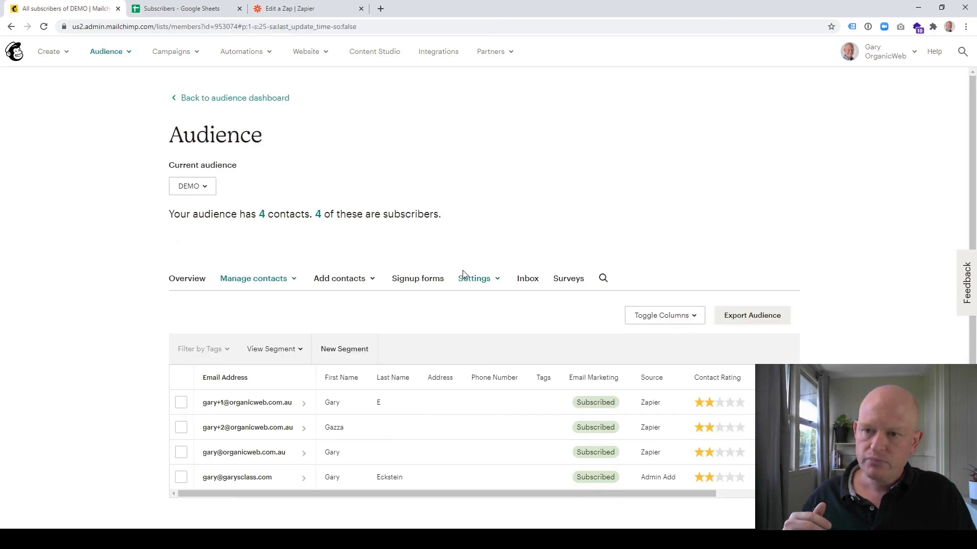
scroll(317, 303, "down", 1)
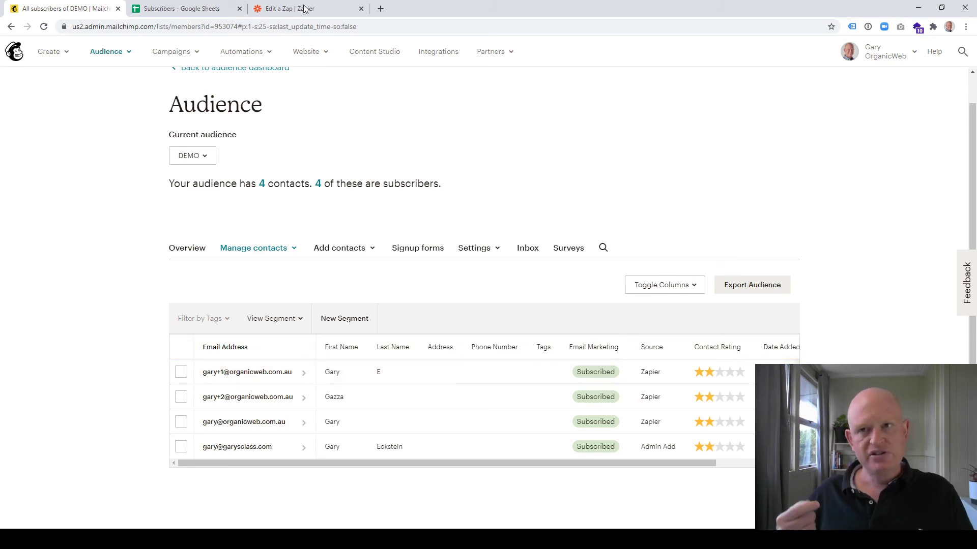
left_click(178, 8)
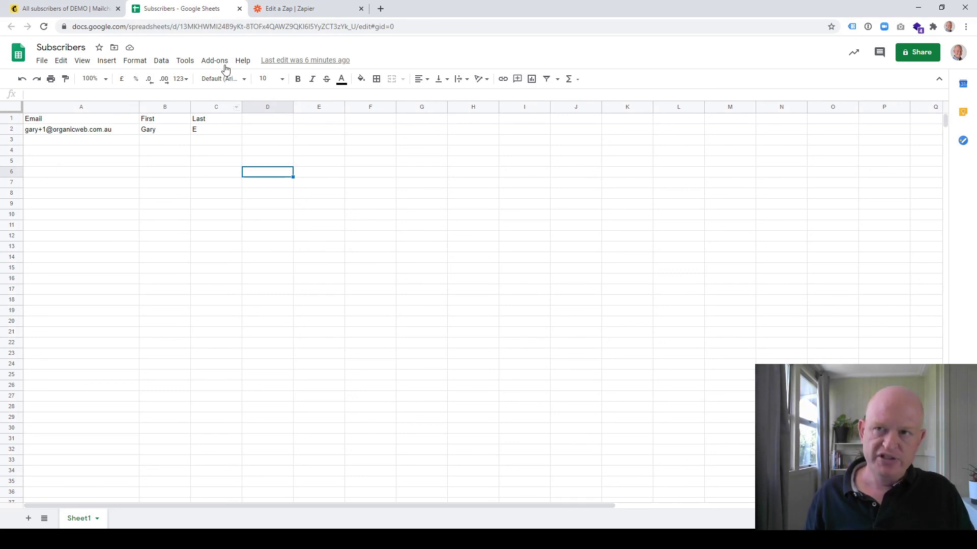
left_click(273, 9)
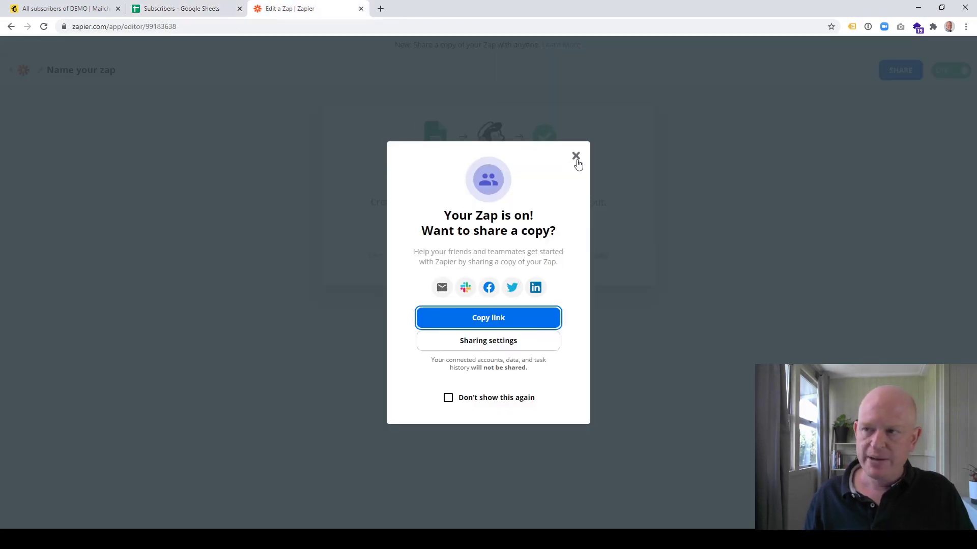
left_click(576, 156)
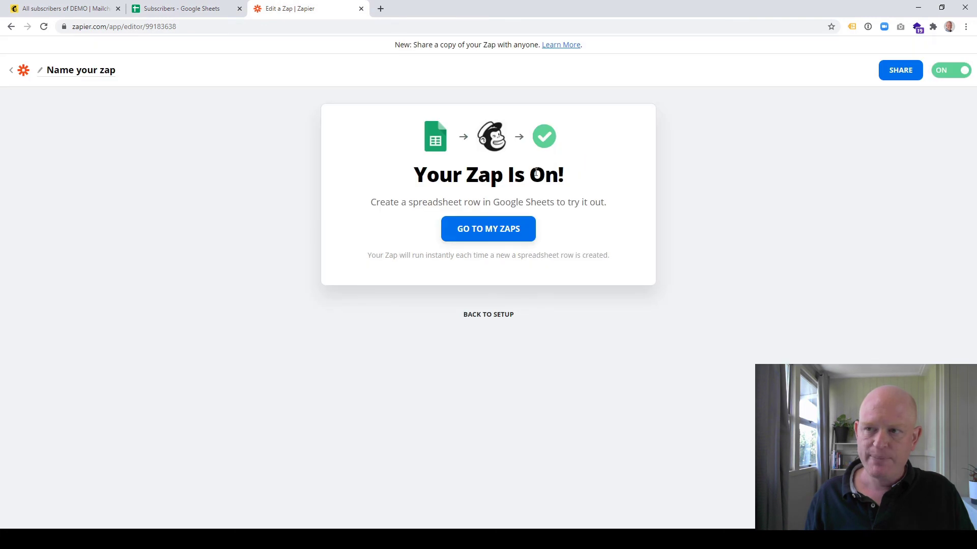
left_click(186, 9)
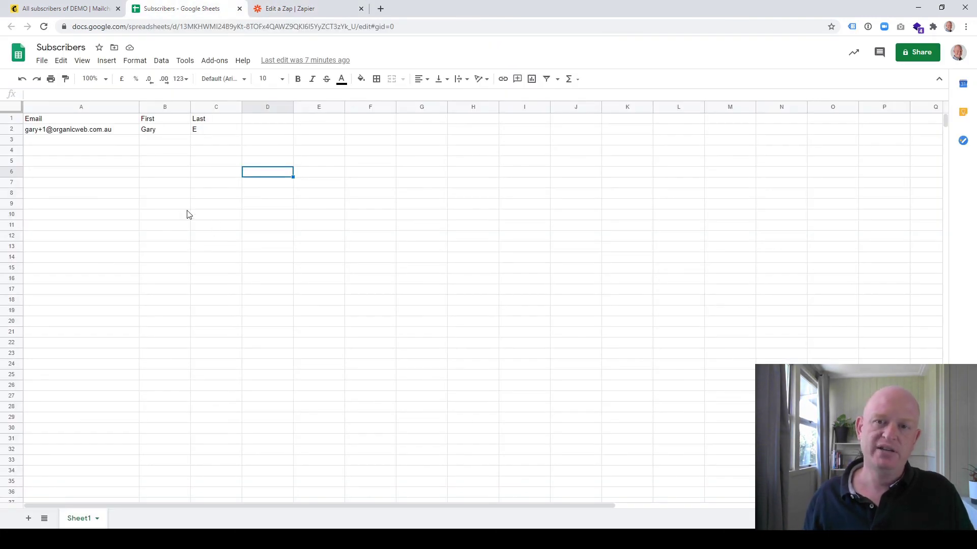